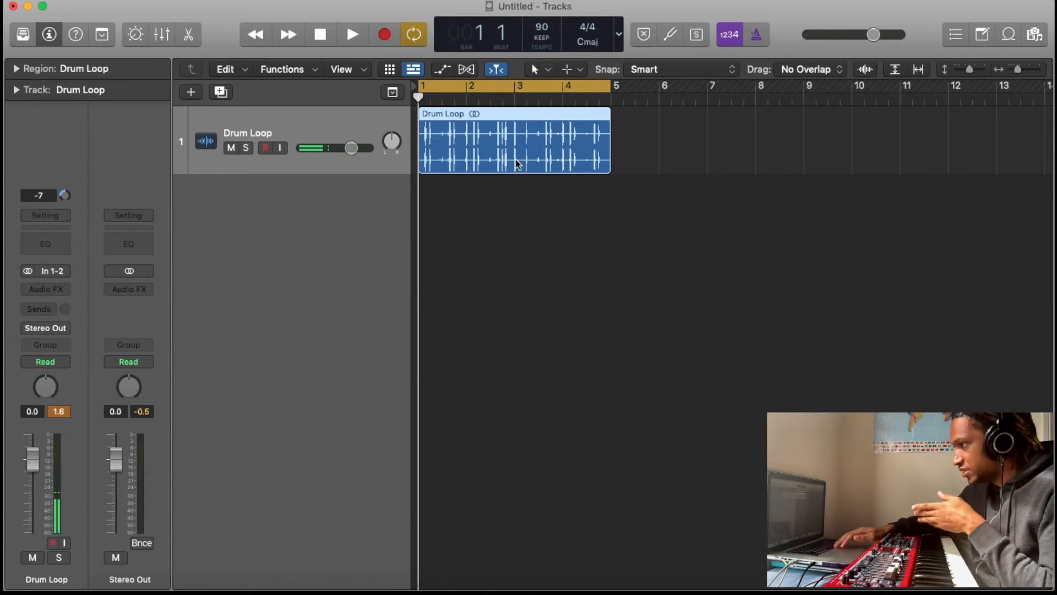
# Play the Drum Loop region to hear its groove.
pyautogui.press('space')
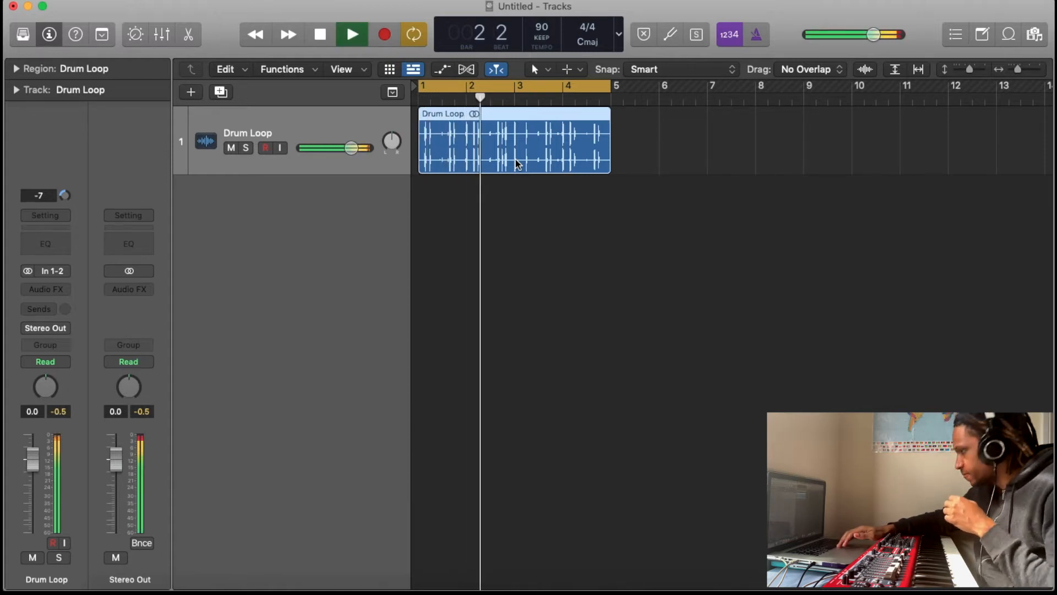
pyautogui.press('space')
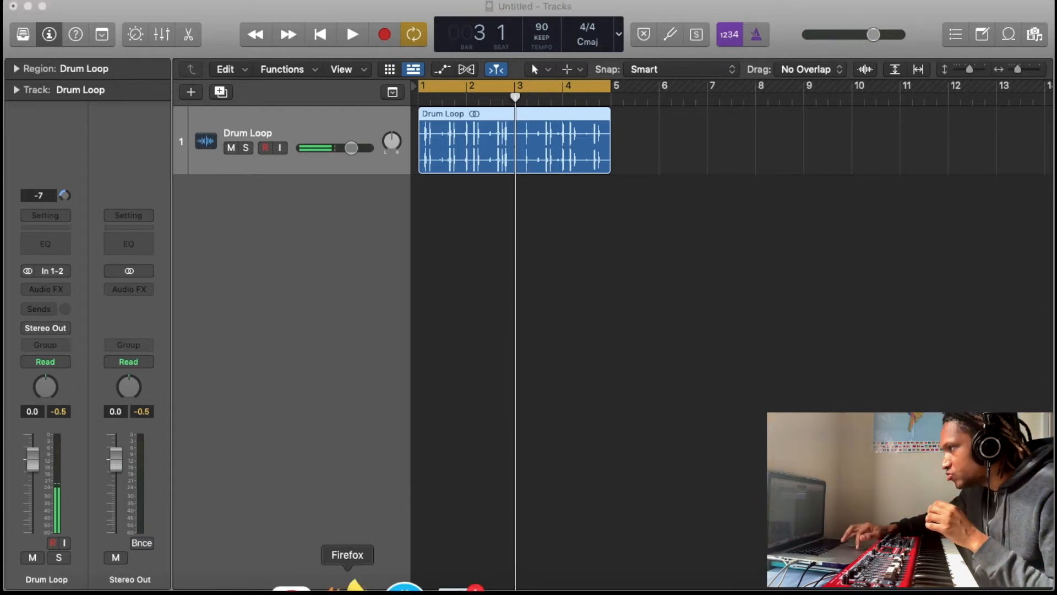
# Switch to Firefox and browse the In Harmony and Popular uploads sections of the Soulhawk YouTube channel for a song to sample.
pyautogui.click(347, 584)
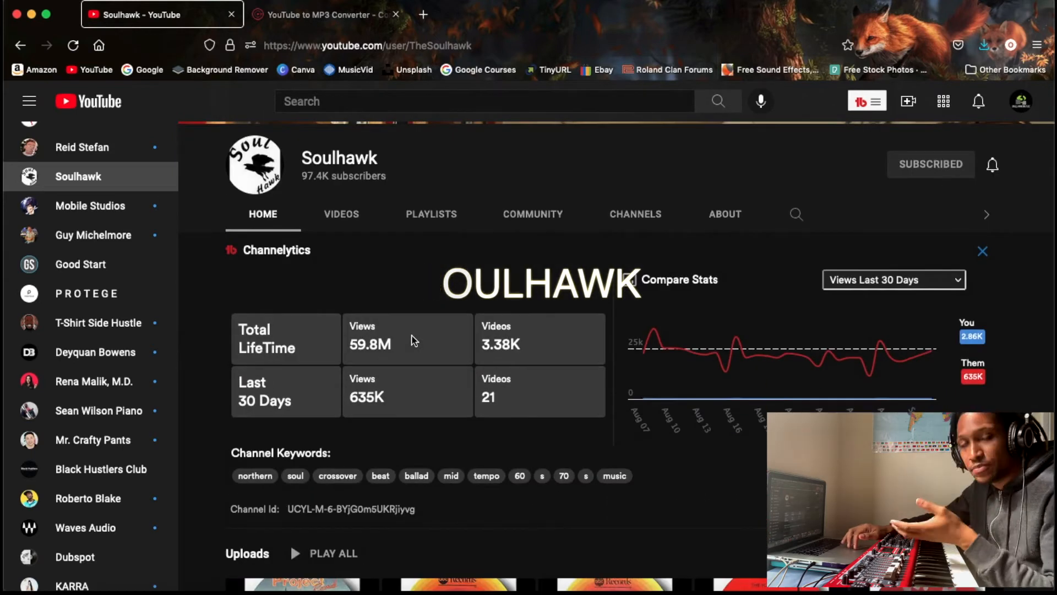
pyautogui.scroll(-5, 414, 340)
pyautogui.scroll(-5, 413, 340)
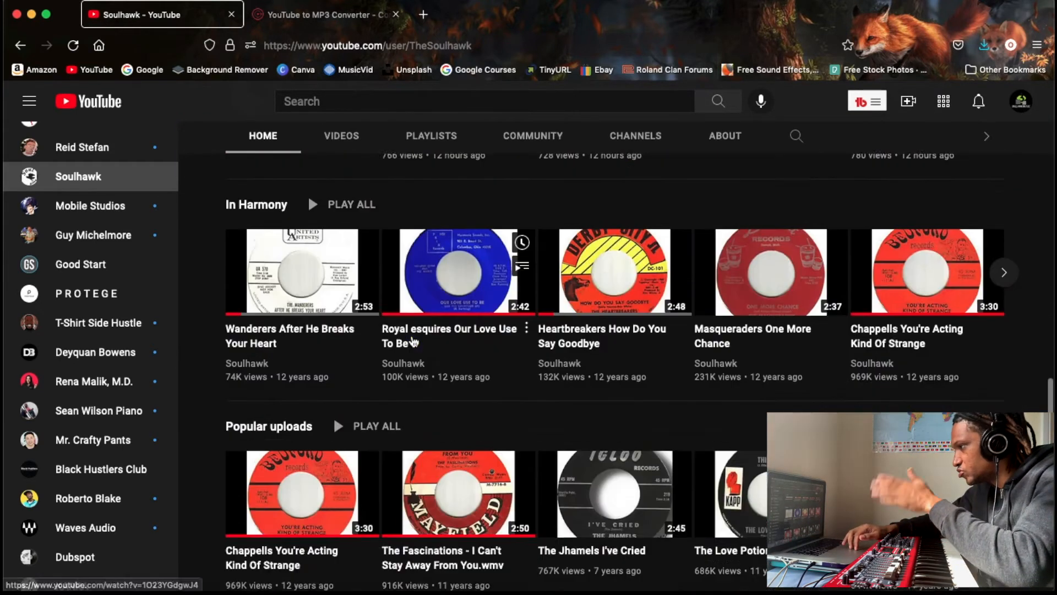
pyautogui.scroll(1, 414, 340)
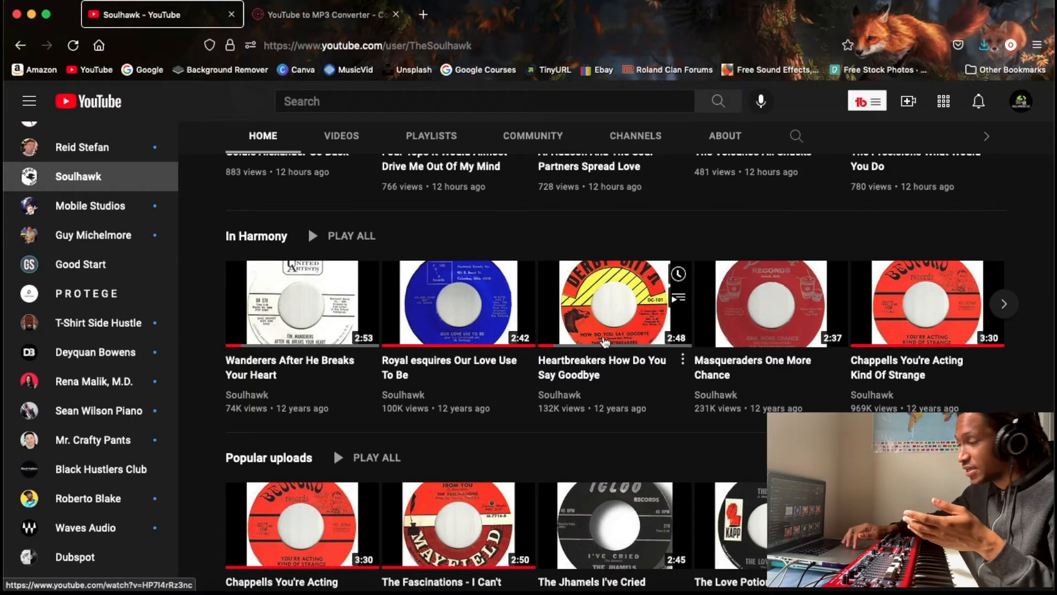
pyautogui.scroll(-1, 605, 341)
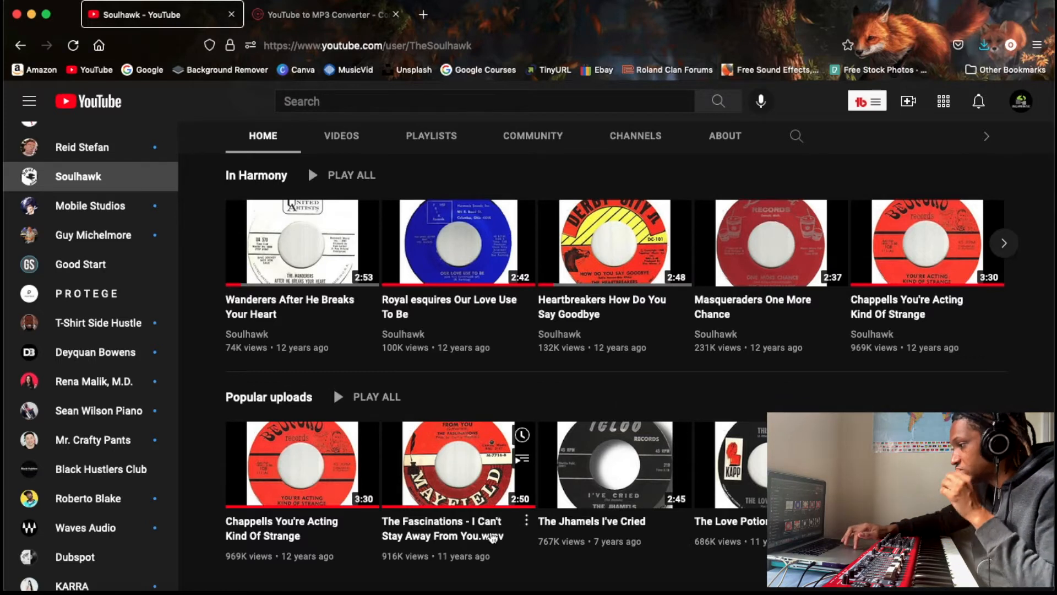
# Switch to Logic Pro, import The Fascinations - I Can't Stay Away From You at bar 1 on a new track, and mute Drum Loop.
pyautogui.click(630, 583)
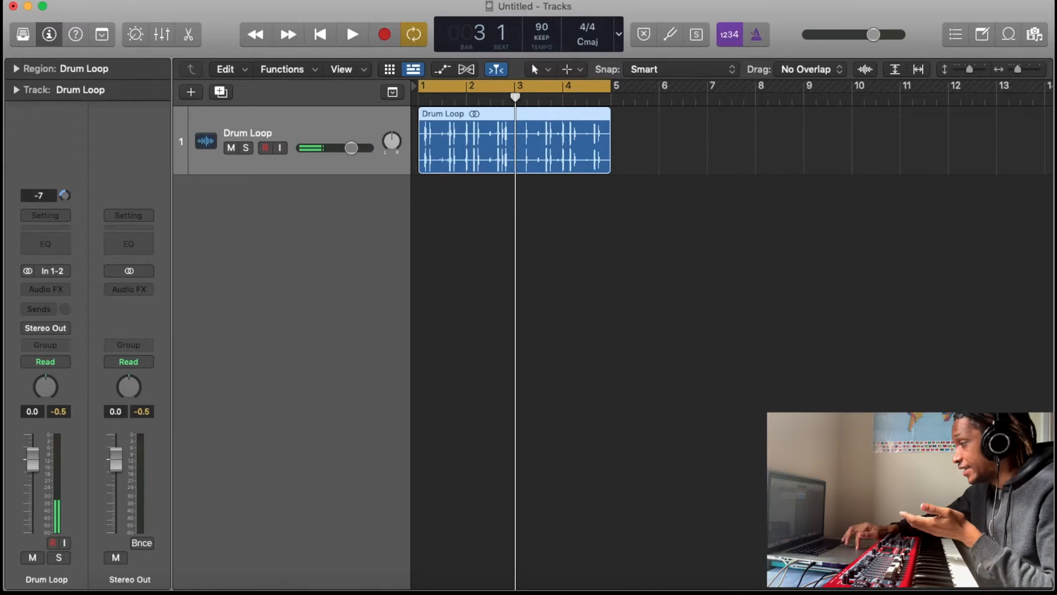
pyautogui.click(859, 581)
pyautogui.moveTo(673, 533); pyautogui.dragTo(418, 260)
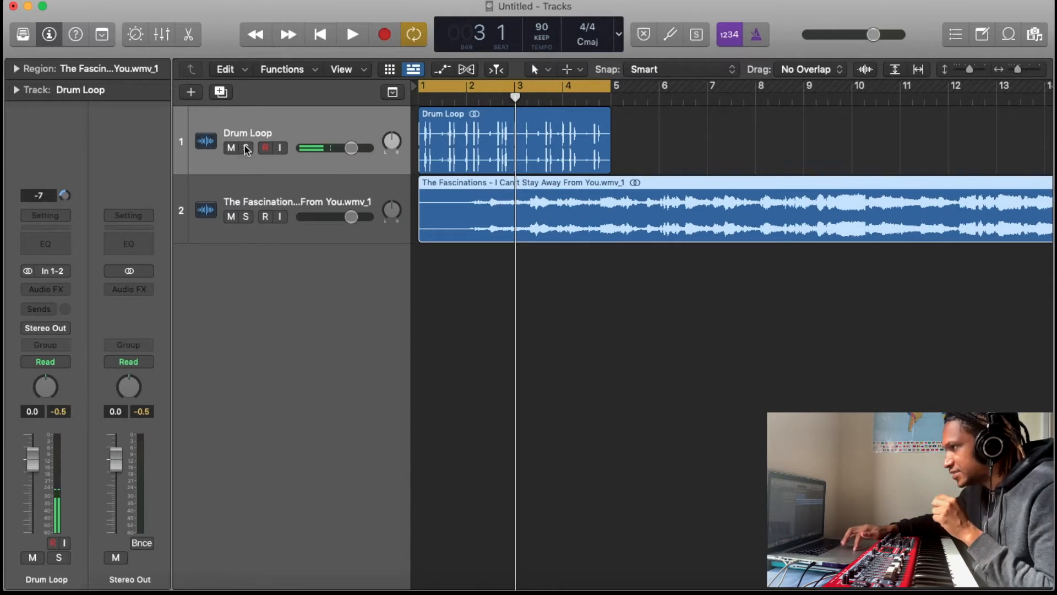
pyautogui.click(231, 148)
pyautogui.press('Return')
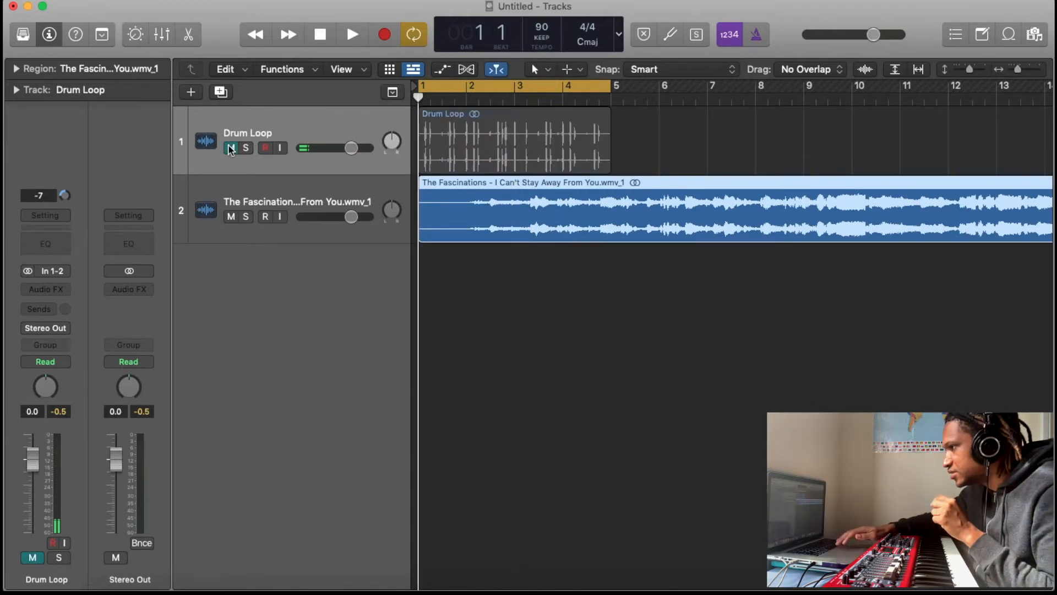
# Play the Fascinations song from the start into bar 9, listening for a section to sample.
pyautogui.press('space')
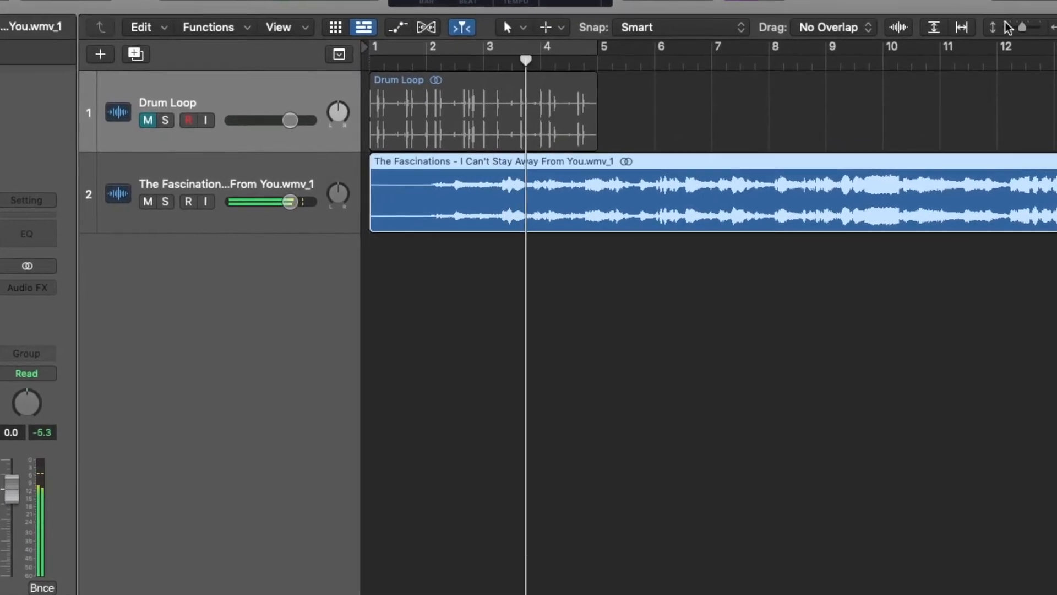
pyautogui.moveTo(1022, 27); pyautogui.dragTo(1026, 27)
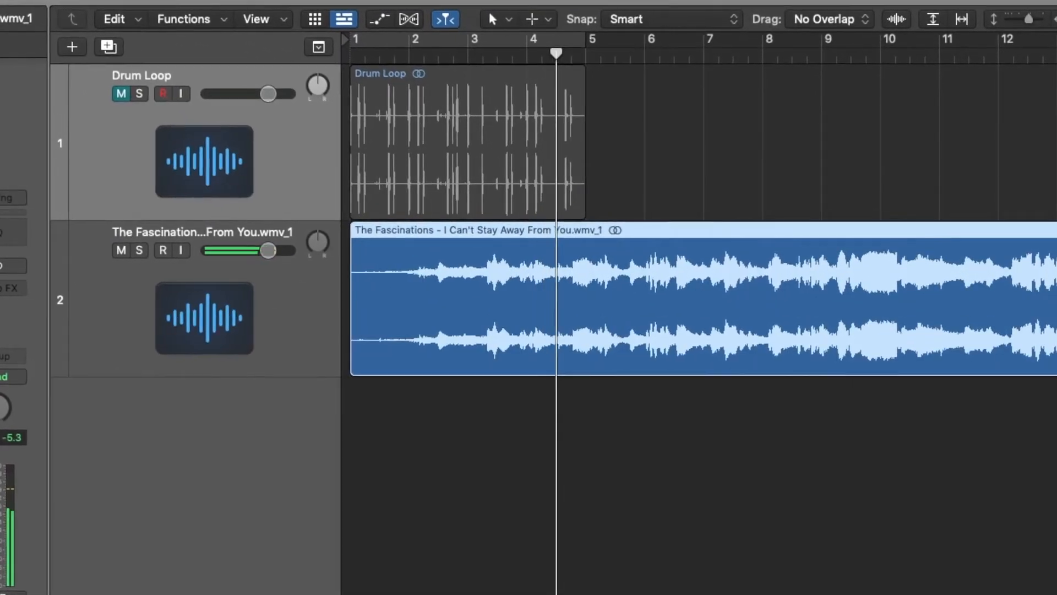
pyautogui.press('super+Right')
pyautogui.press('super+Right')
pyautogui.press('super+Right')
pyautogui.press('super+Right')
pyautogui.press('super+Right')
pyautogui.press('super+Left')
pyautogui.press('super+Left')
pyautogui.press('super+Left')
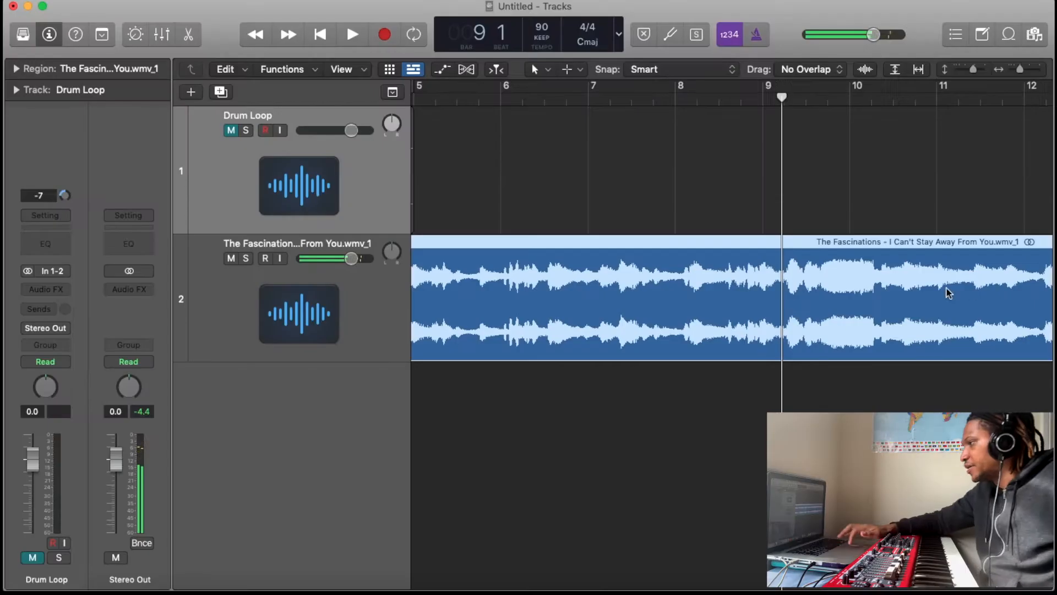
pyautogui.press('space')
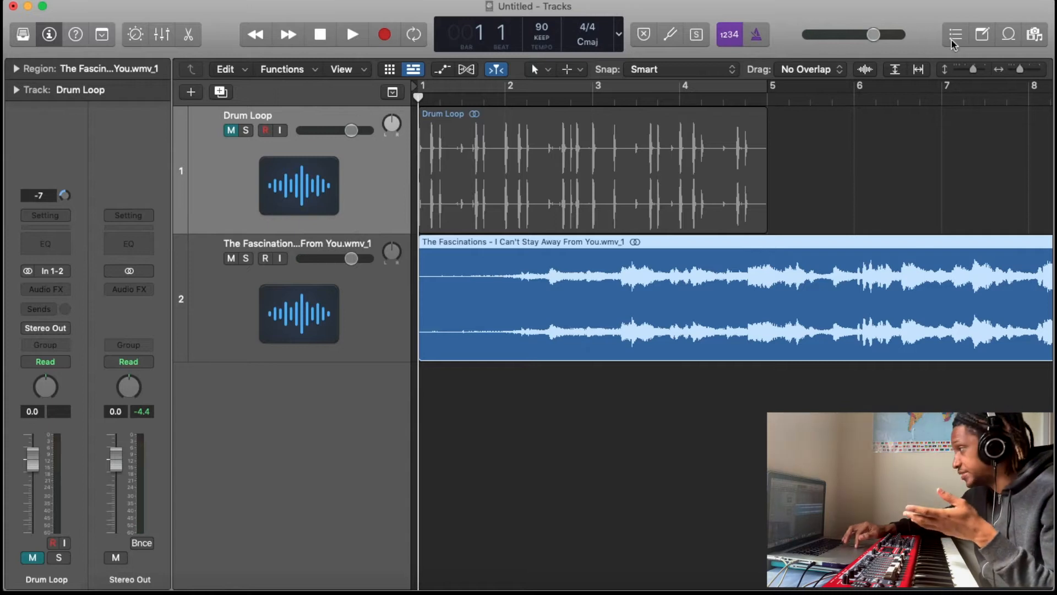
# Enable Flex on the Fascinations track and set its mode to Flex Time - Slicing.
pyautogui.moveTo(973, 68); pyautogui.dragTo(1023, 70)
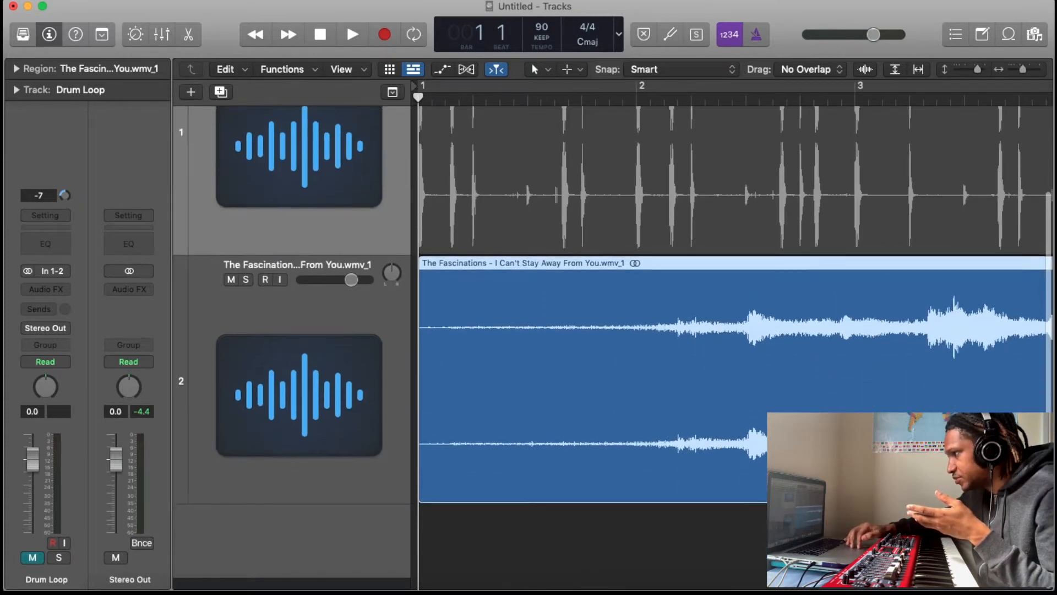
pyautogui.scroll(1, 337, 320)
pyautogui.click(319, 359)
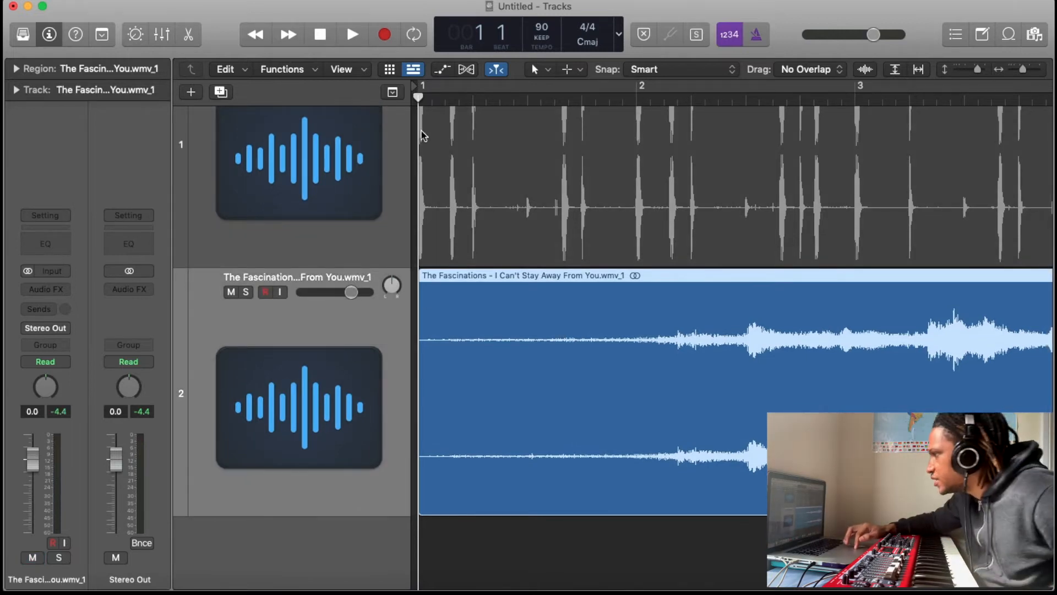
pyautogui.click(466, 70)
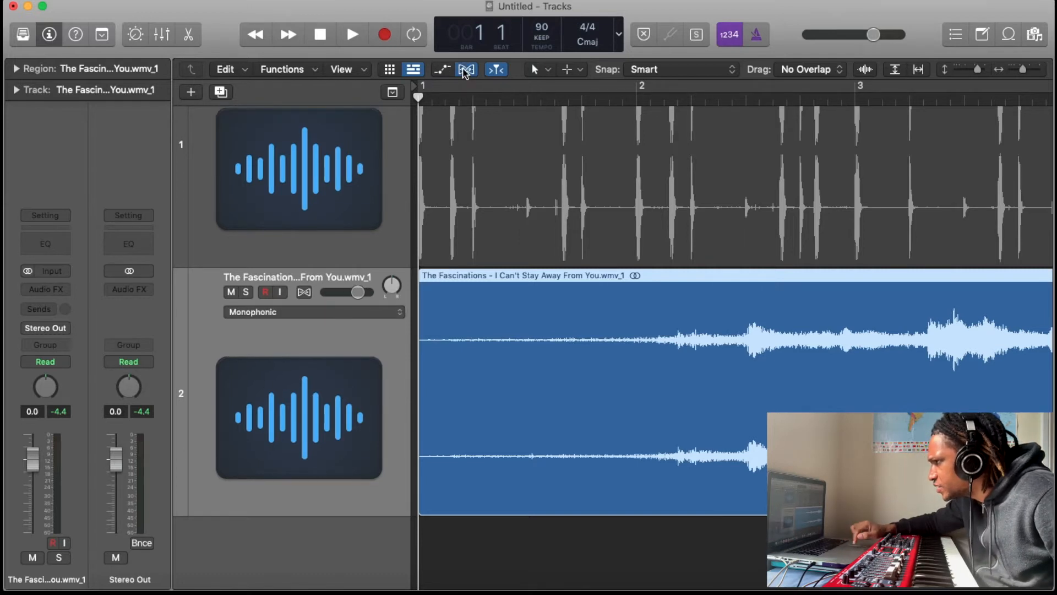
pyautogui.click(352, 311)
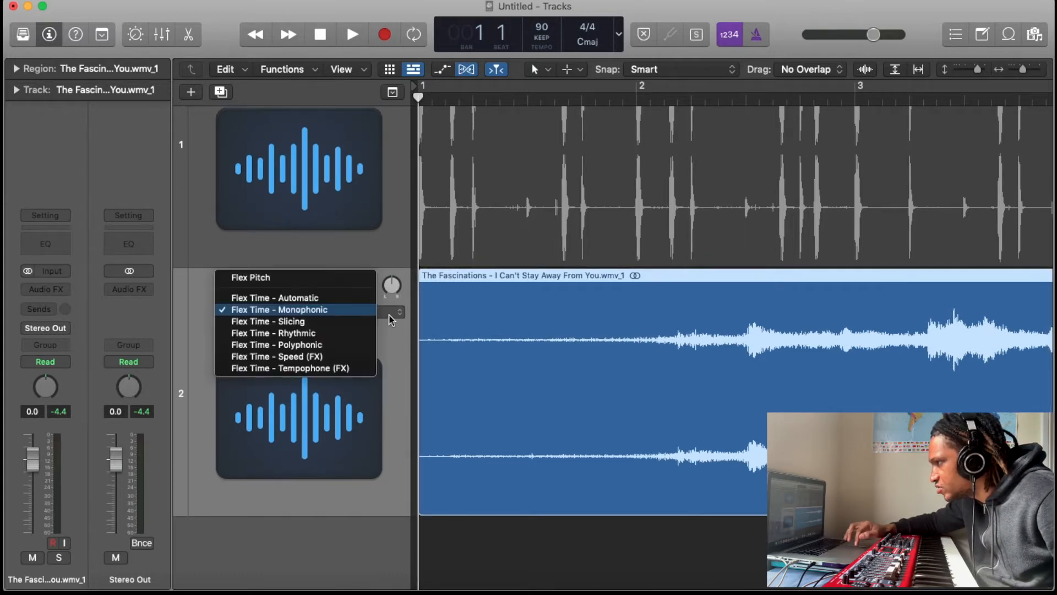
pyautogui.click(339, 322)
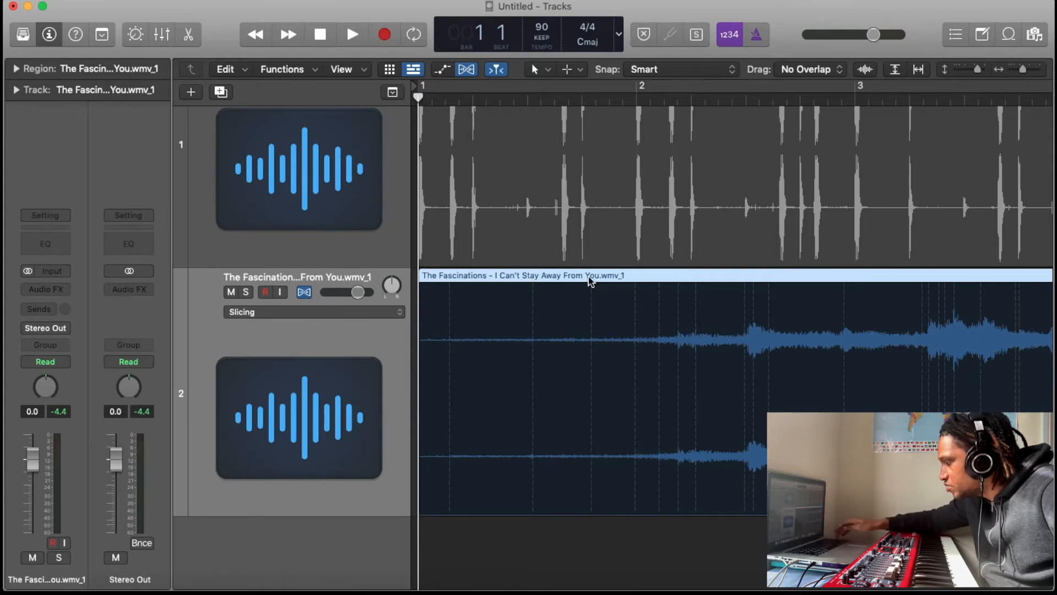
# Listen to the song's opening and add a flex marker at the first strong hit, around the middle of bar 2.
pyautogui.press('space')
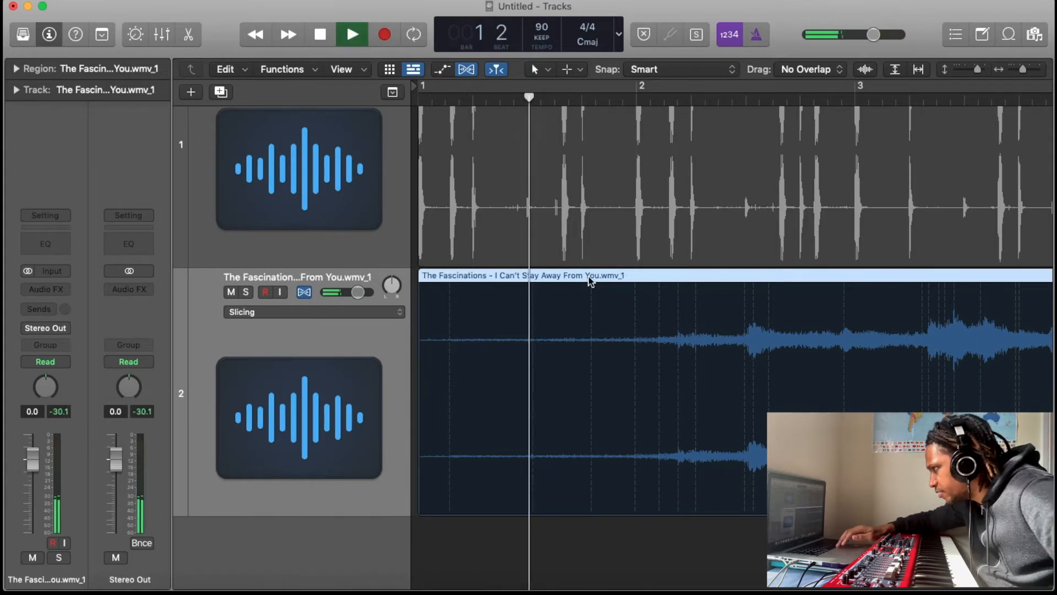
pyautogui.hscroll(3, 809, 339)
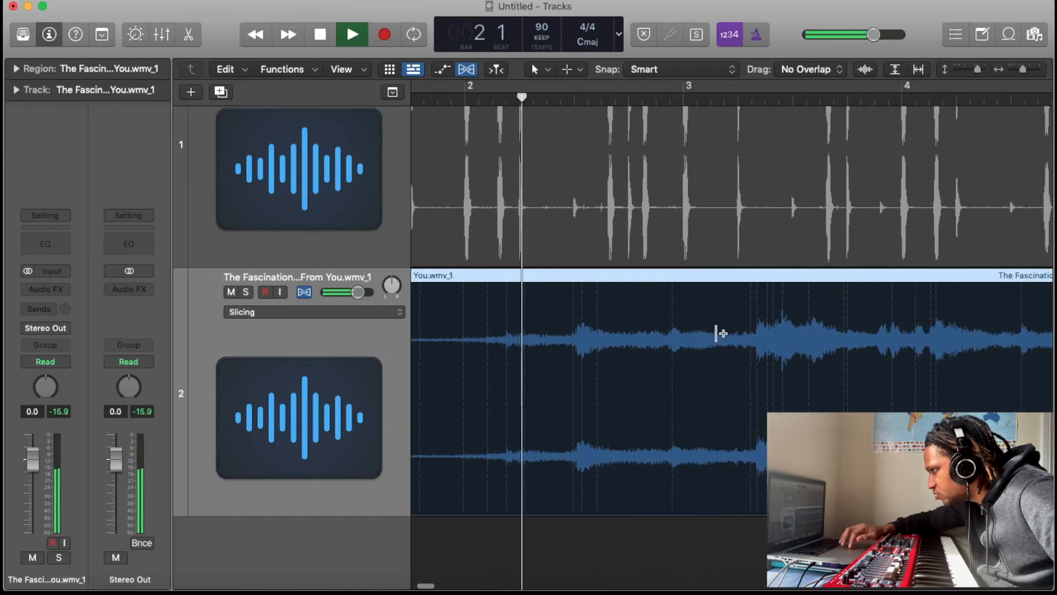
pyautogui.press('space')
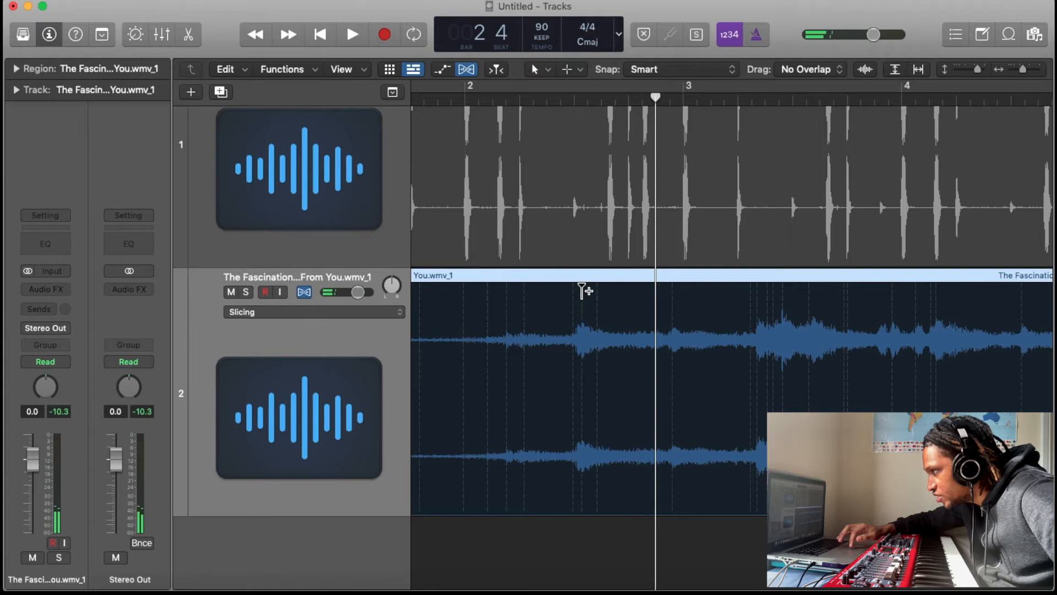
pyautogui.click(582, 288)
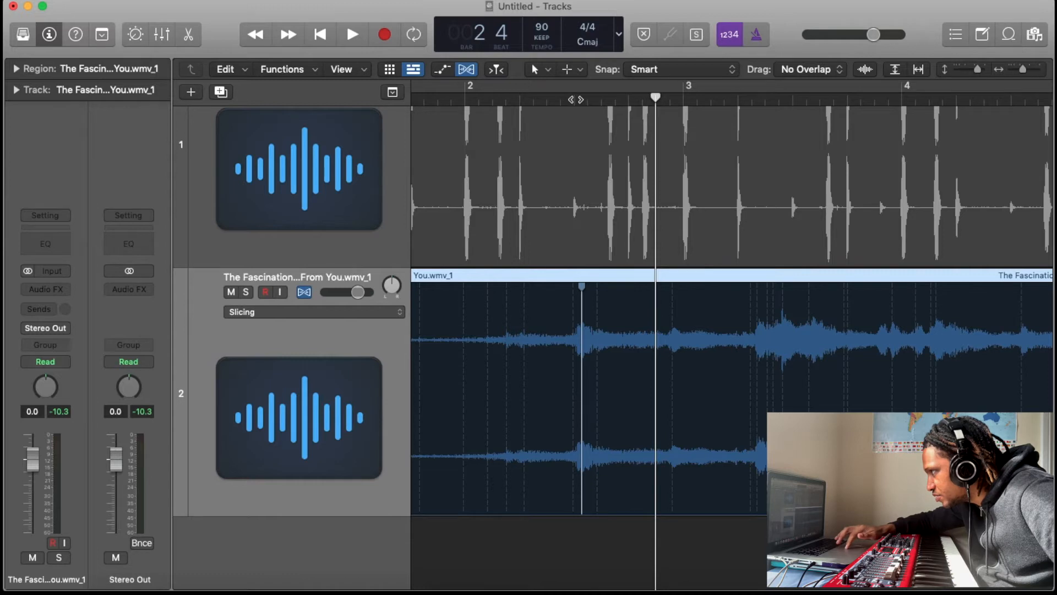
# Play the song on into bar 9 and add a second flex marker just after the start of that bar.
pyautogui.press('space')
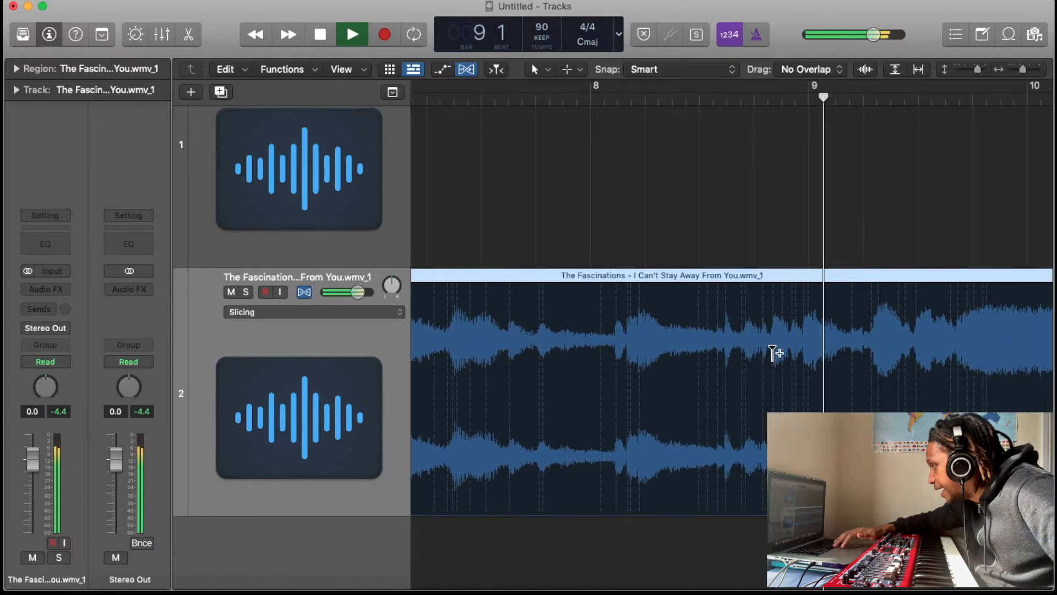
pyautogui.press('space')
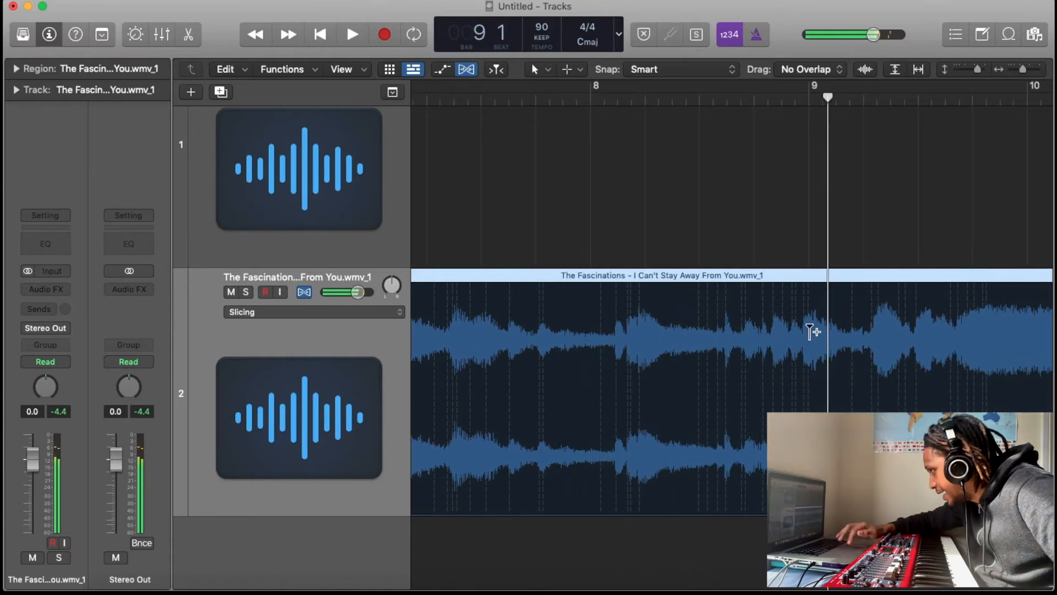
pyautogui.click(816, 292)
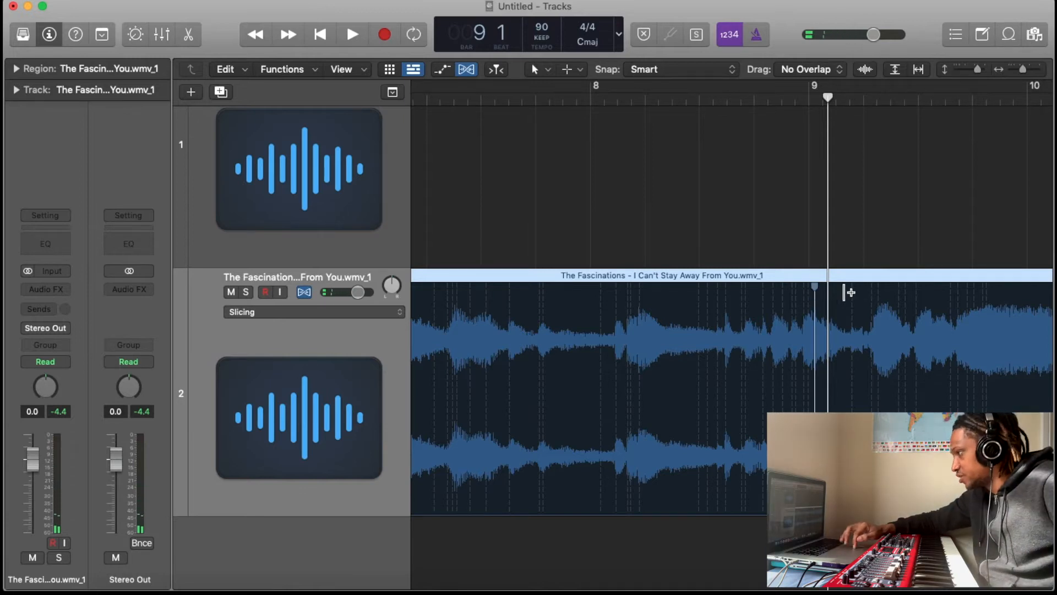
# Slice the Fascinations region at its flex markers.
pyautogui.hscroll(3, 814, 292)
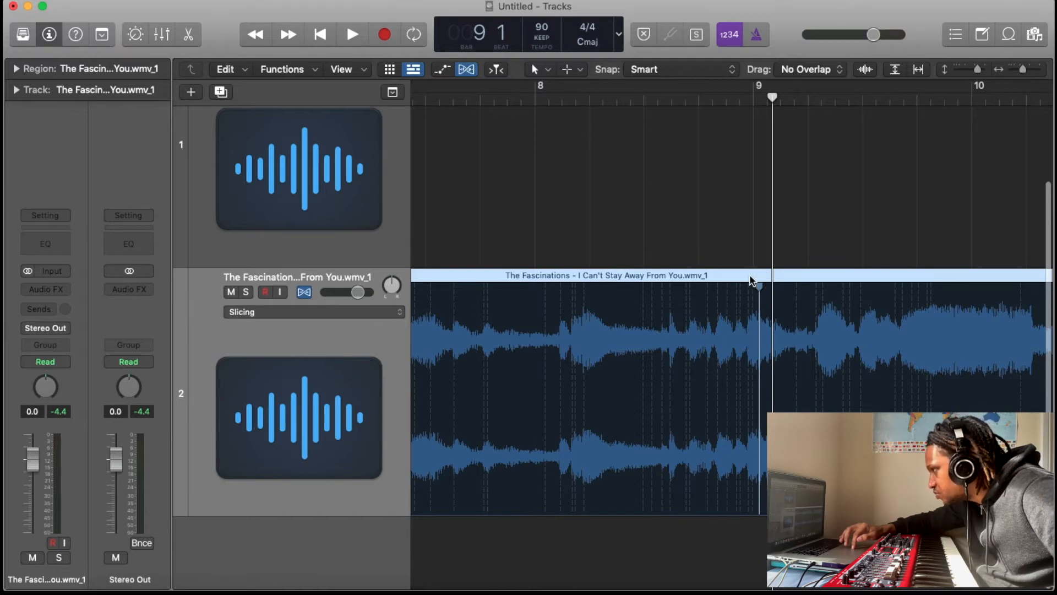
pyautogui.rightClick(753, 280)
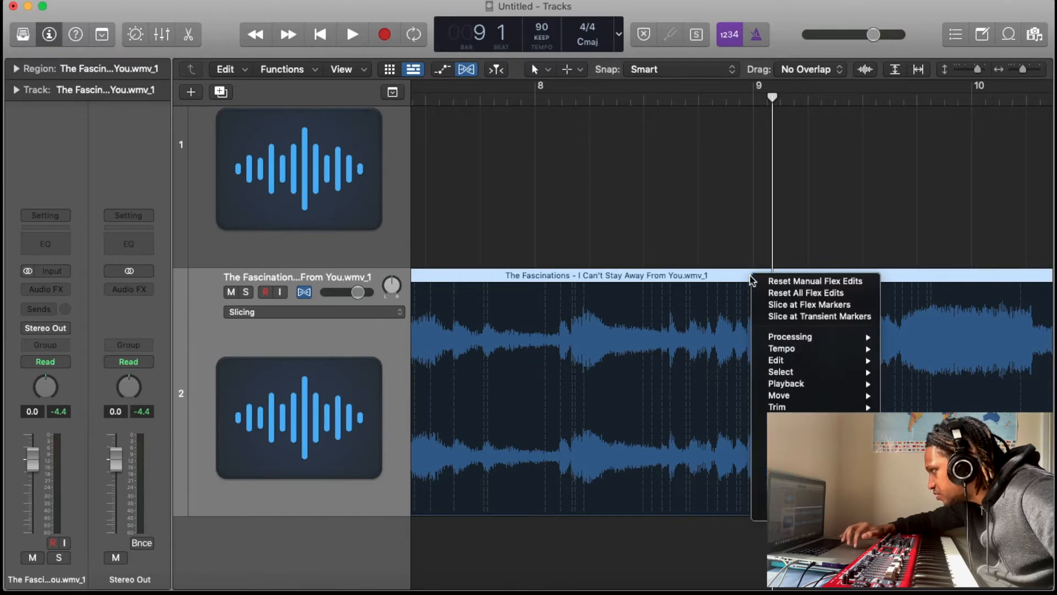
pyautogui.click(806, 306)
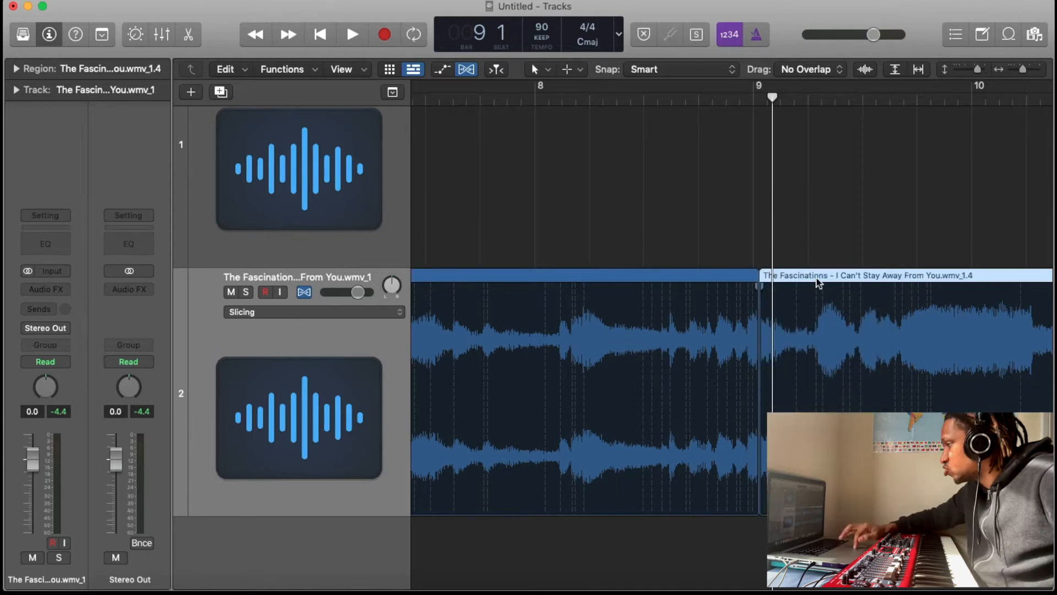
# Delete the leftover Fascinations regions outside the two cuts, keeping only the middle slice.
pyautogui.hscroll(-15, 819, 281)
pyautogui.click(713, 285)
pyautogui.press('Delete')
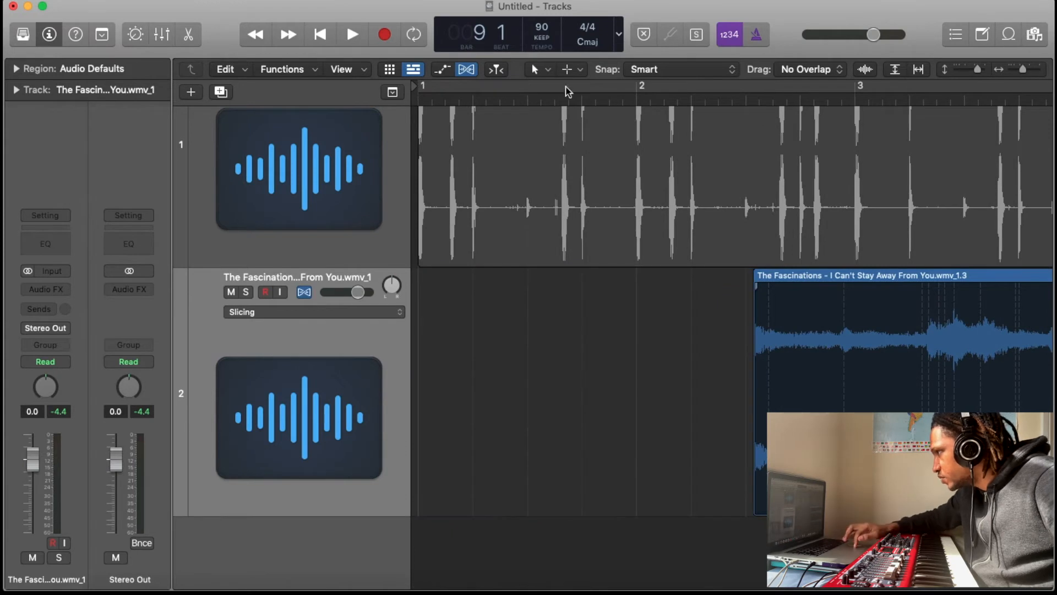
# Move the remaining Fascinations slice with the Pointer Tool so that it starts exactly at bar 1.
pyautogui.click(537, 70)
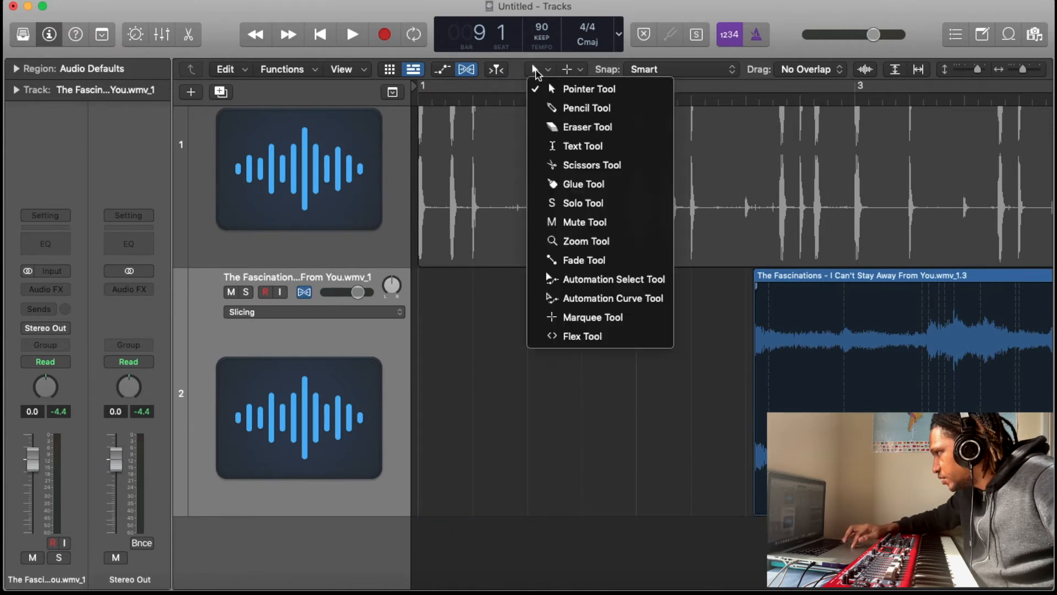
pyautogui.click(610, 89)
pyautogui.moveTo(846, 277); pyautogui.dragTo(460, 300)
pyautogui.moveTo(1023, 69); pyautogui.dragTo(1042, 69)
pyautogui.hscroll(-3, 787, 285)
pyautogui.moveTo(788, 286); pyautogui.dragTo(667, 287)
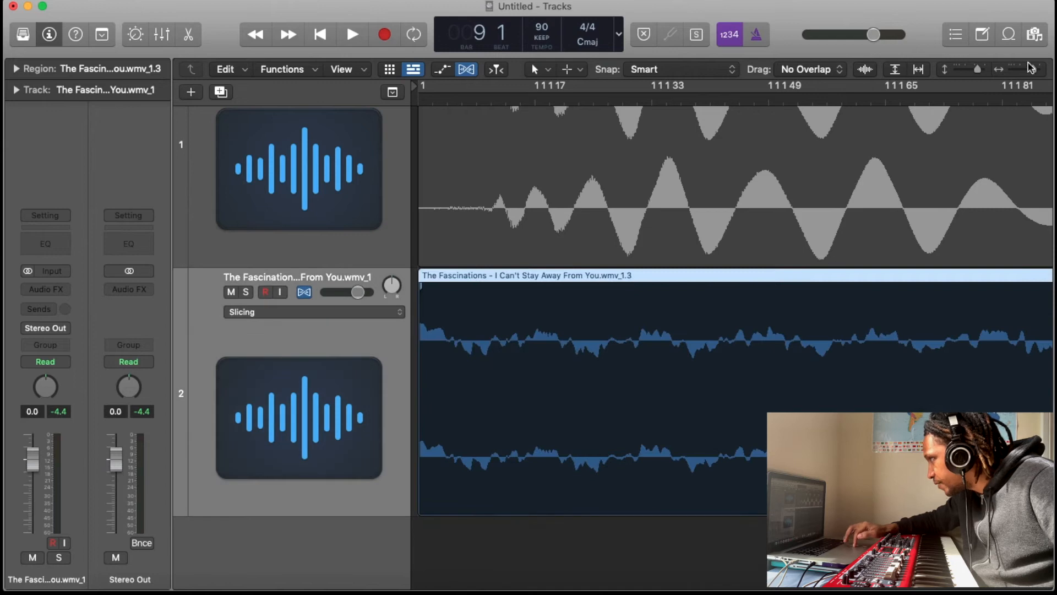
# Time-stretch the Fascinations slice to end with the Drum Loop region at about bar 5, and play it from the start.
pyautogui.moveTo(1035, 71); pyautogui.dragTo(1006, 69)
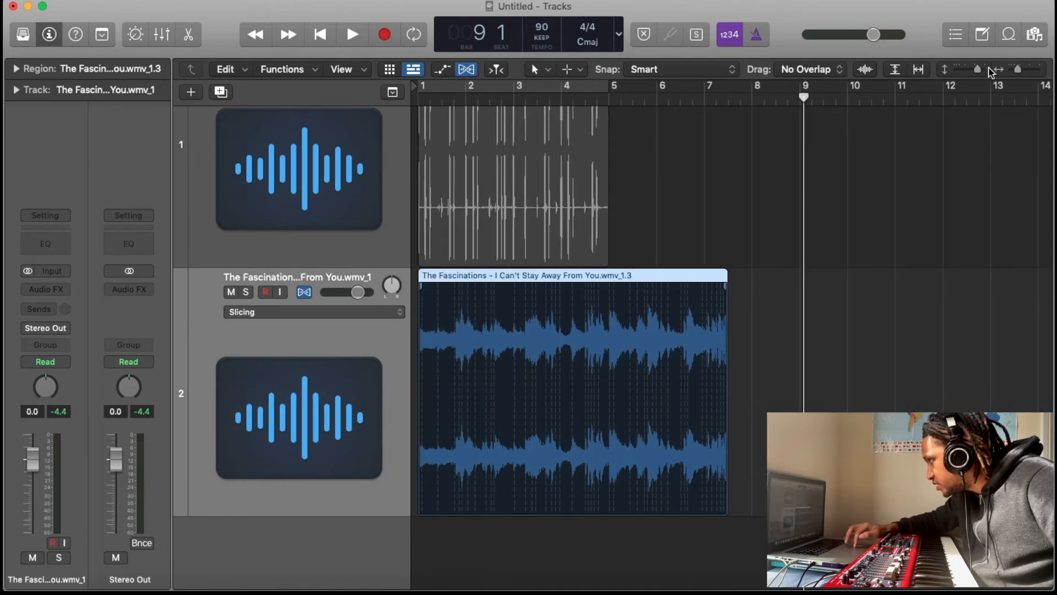
pyautogui.moveTo(979, 75); pyautogui.dragTo(978, 76)
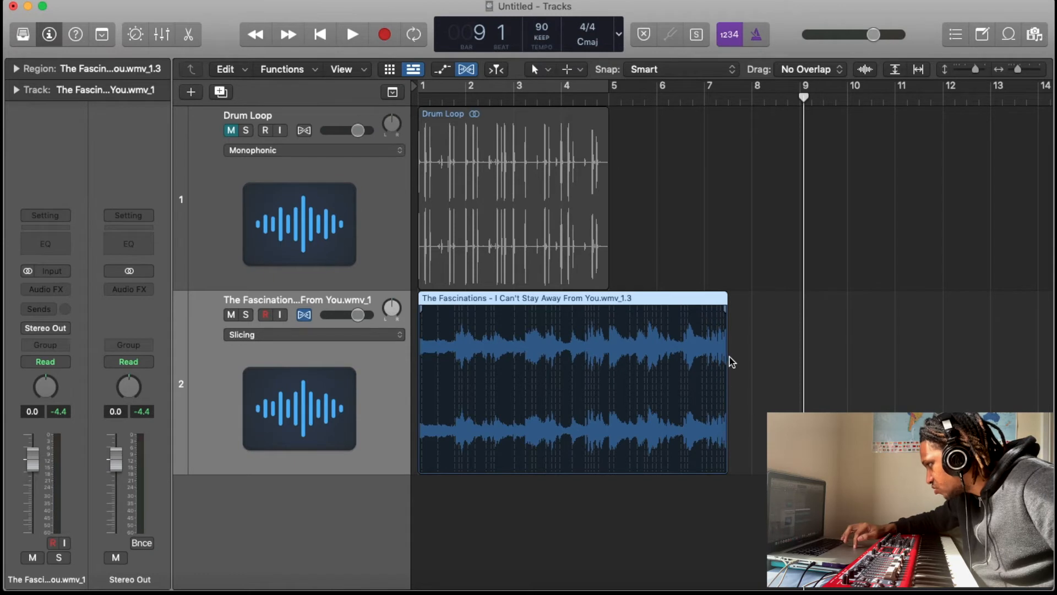
pyautogui.moveTo(725, 295); pyautogui.dragTo(651, 324)
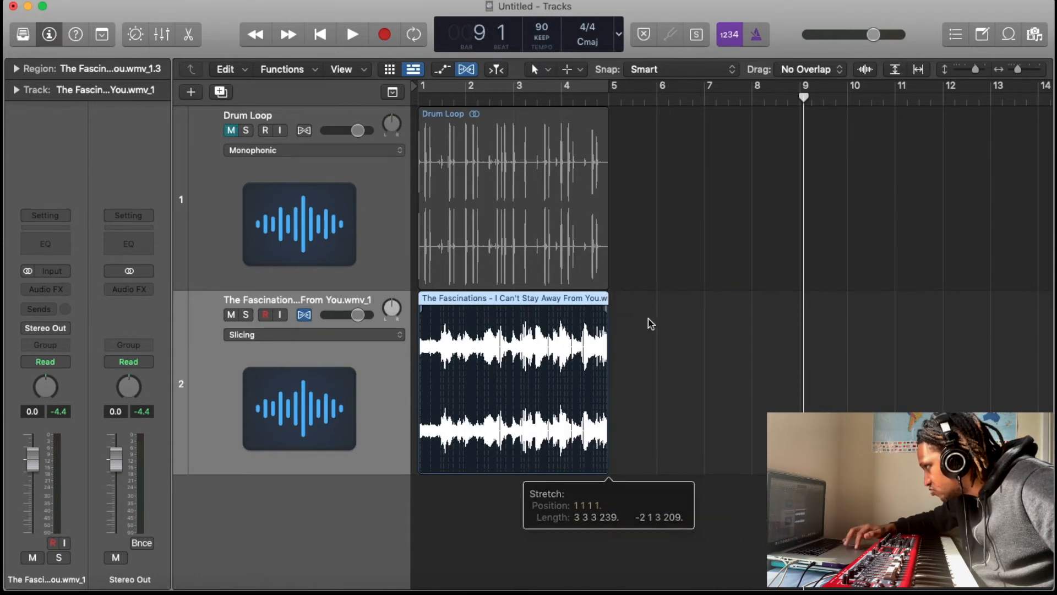
pyautogui.press('Return')
pyautogui.press('space')
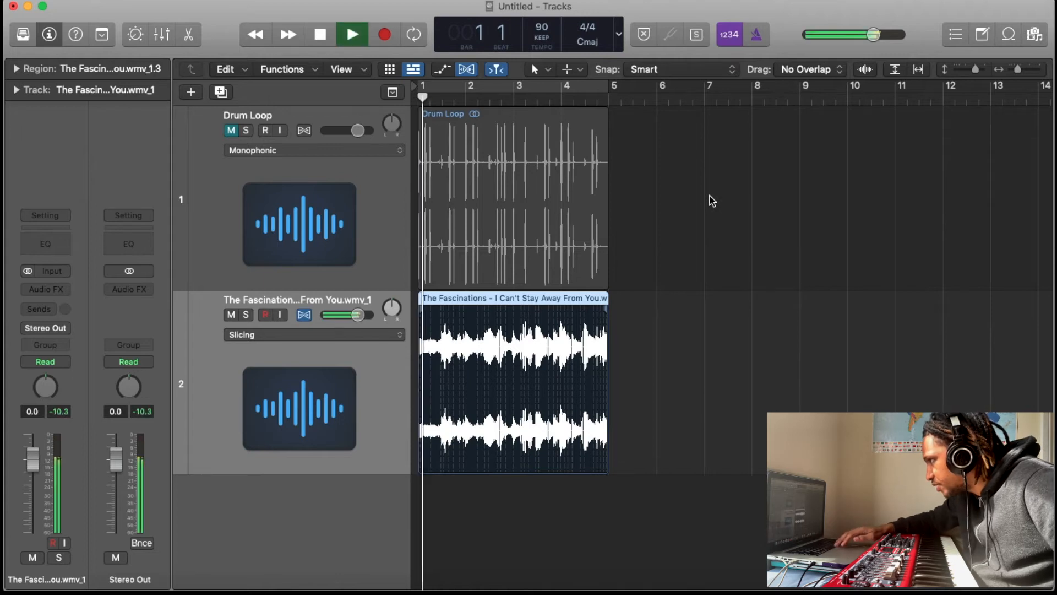
# Turn on the metronome click while the Fascinations slice plays, and stop playback.
pyautogui.click(757, 36)
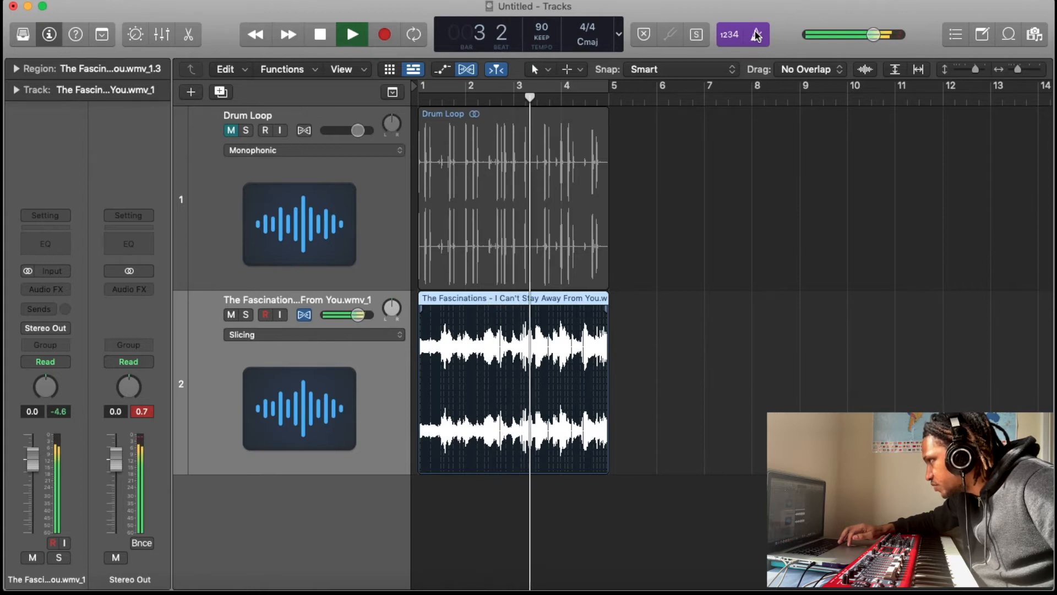
pyautogui.press('space')
# Try a project tempo of 120 and play the arrangement from the start with the metronome.
pyautogui.doubleClick(538, 27)
pyautogui.write('12')
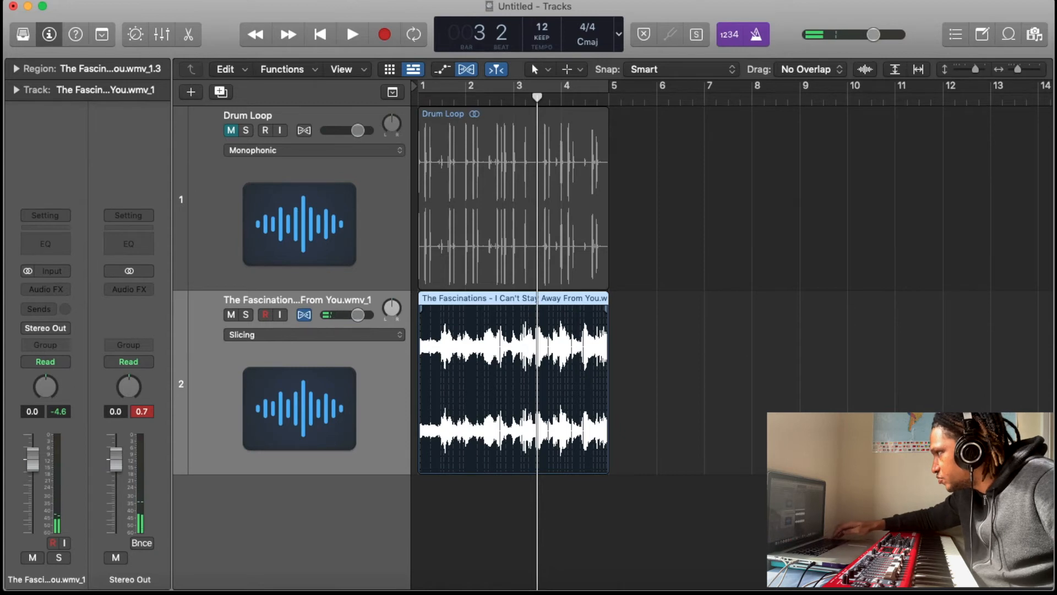
pyautogui.write('0')
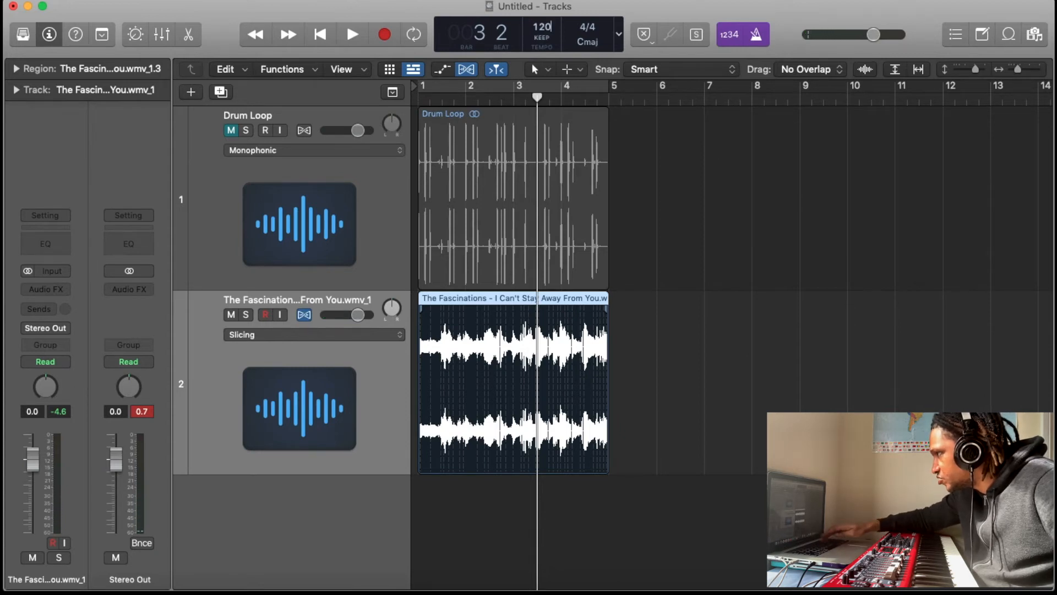
pyautogui.press('Return')
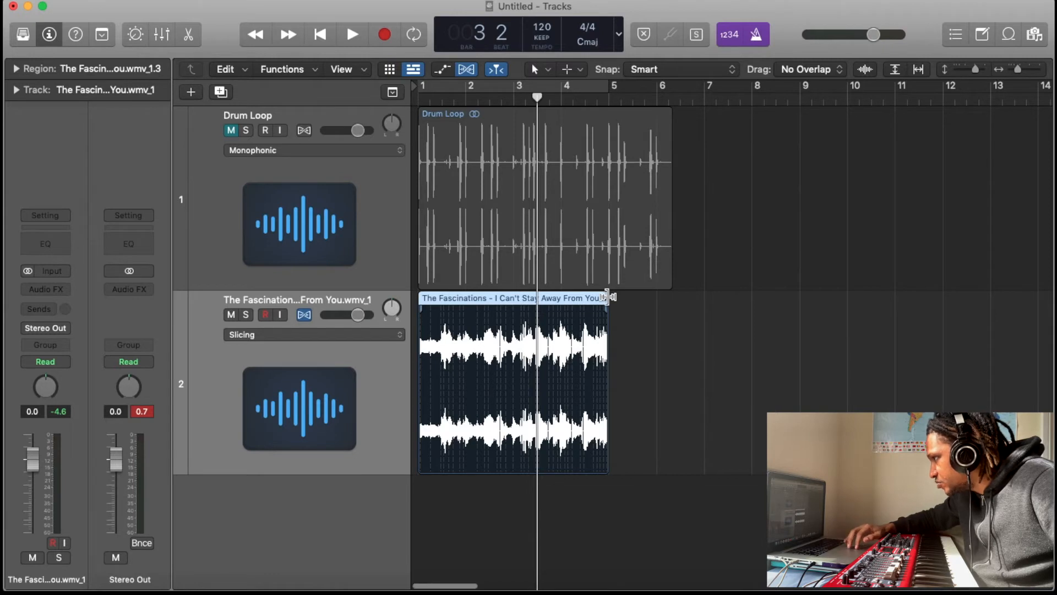
pyautogui.press('space')
pyautogui.press('Return')
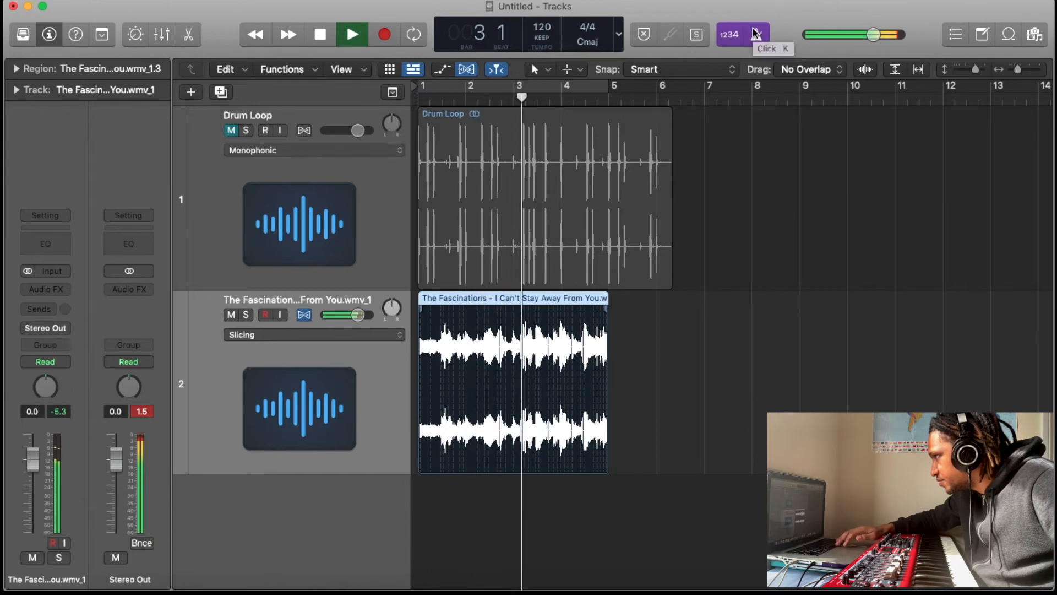
pyautogui.press('space')
# Set the project tempo back to 90 and play the arrangement from the start.
pyautogui.doubleClick(541, 27)
pyautogui.write('90')
pyautogui.press('Return')
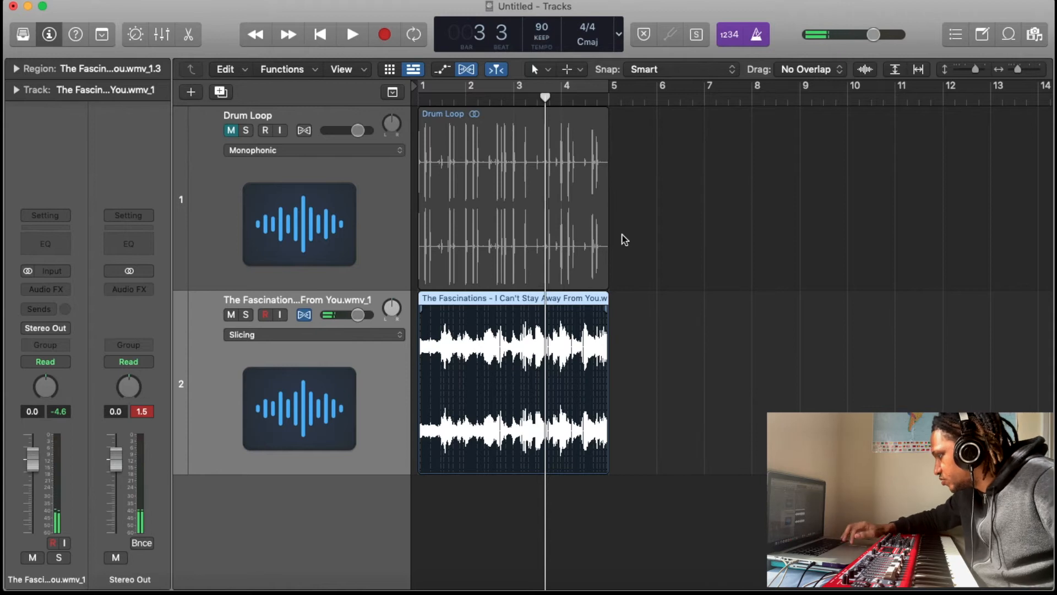
pyautogui.press('Return')
pyautogui.press('space')
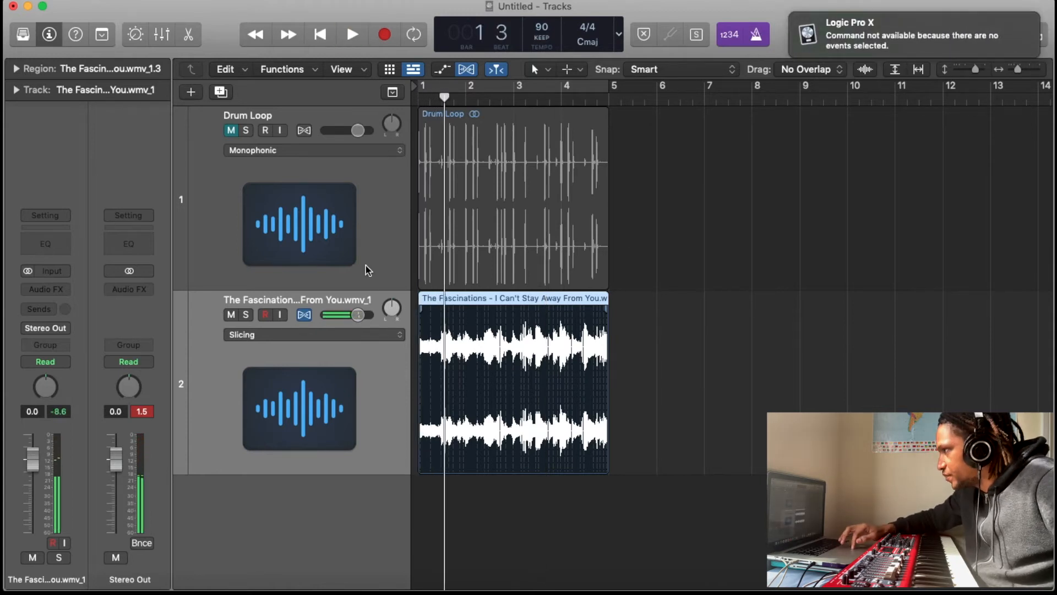
# Hide Flex and load the Fascinations region into Quick Sampler on a new instrument track.
pyautogui.click(462, 69)
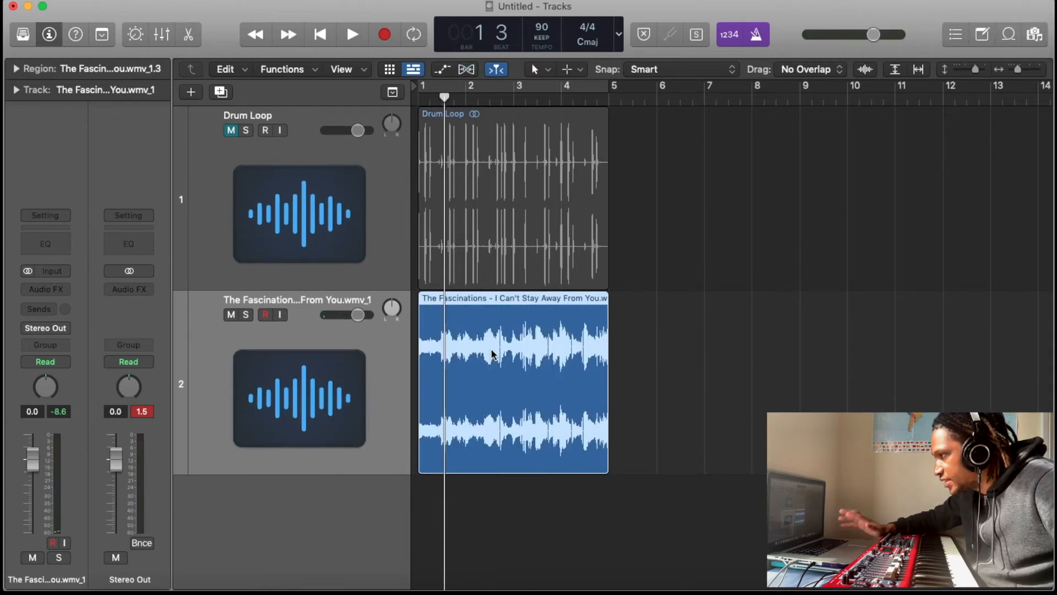
pyautogui.moveTo(518, 307); pyautogui.dragTo(303, 465)
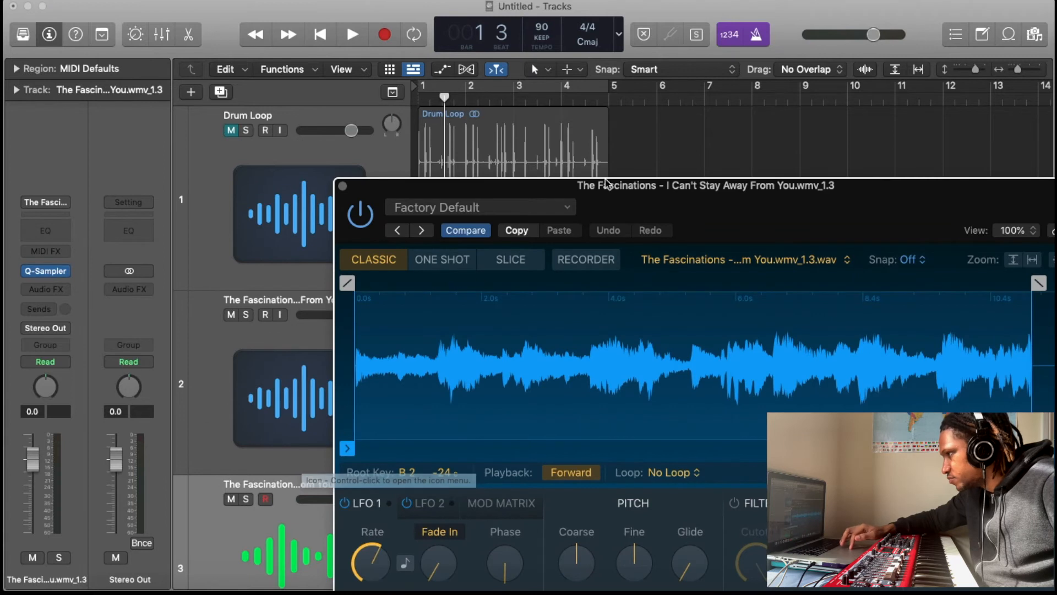
pyautogui.moveTo(605, 183); pyautogui.dragTo(387, 4)
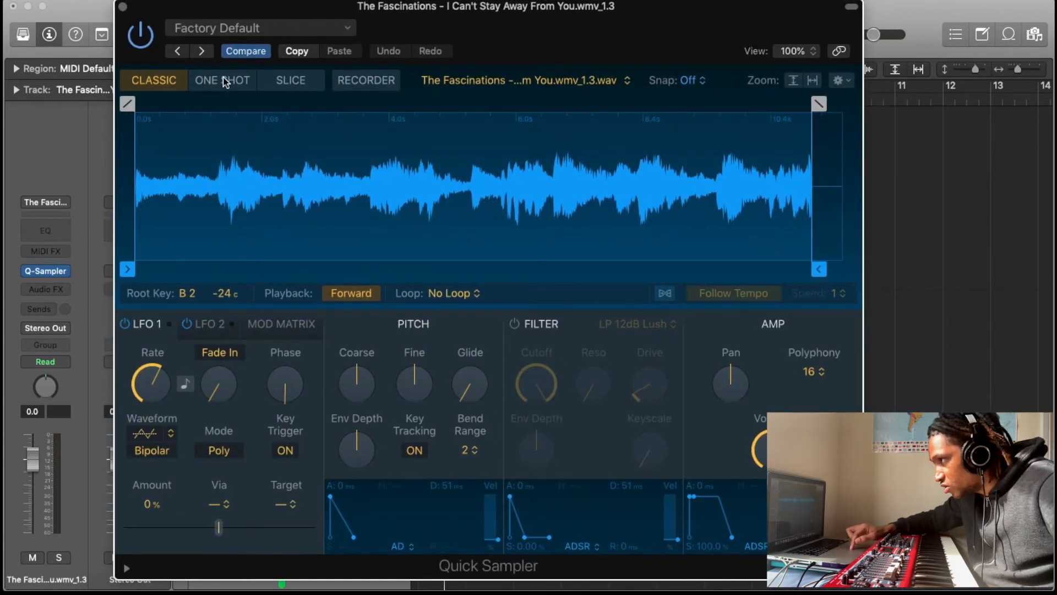
pyautogui.press('space')
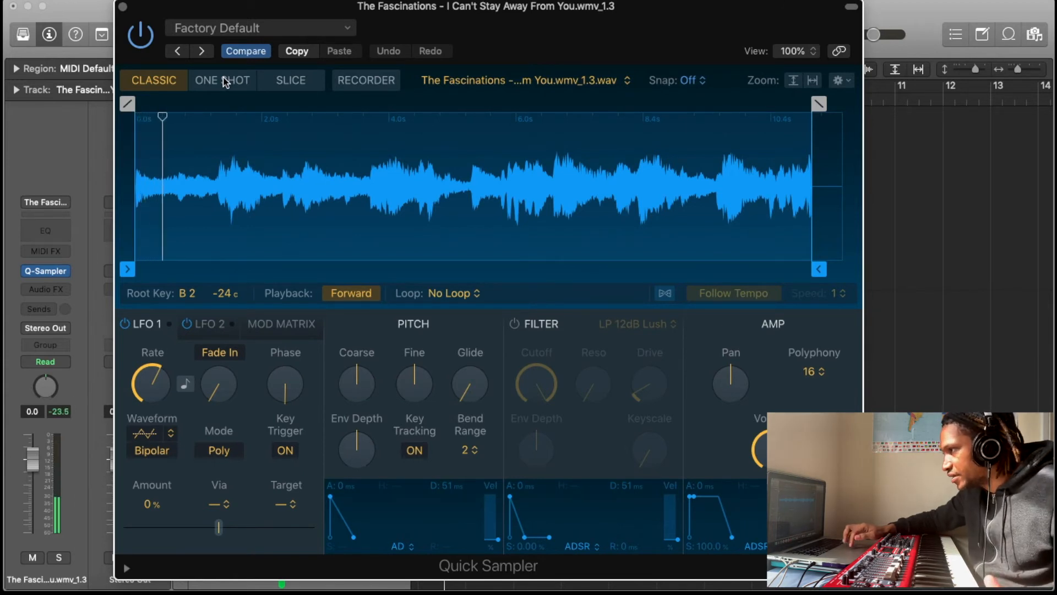
# Switch Quick Sampler to Slice and cut the sample by Beat Divisions with a division of 1.
pyautogui.click(282, 81)
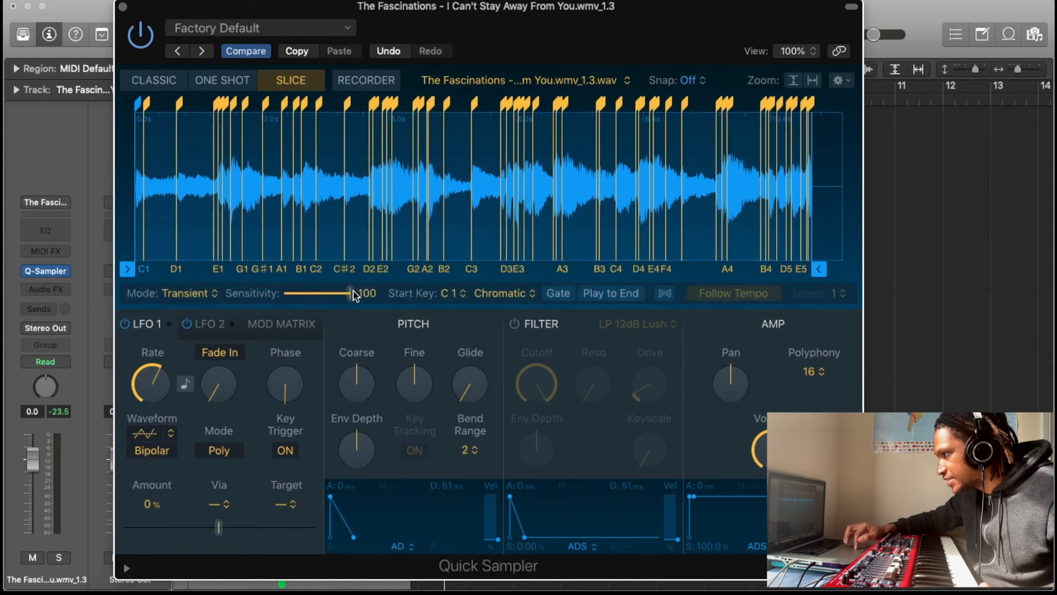
pyautogui.click(194, 298)
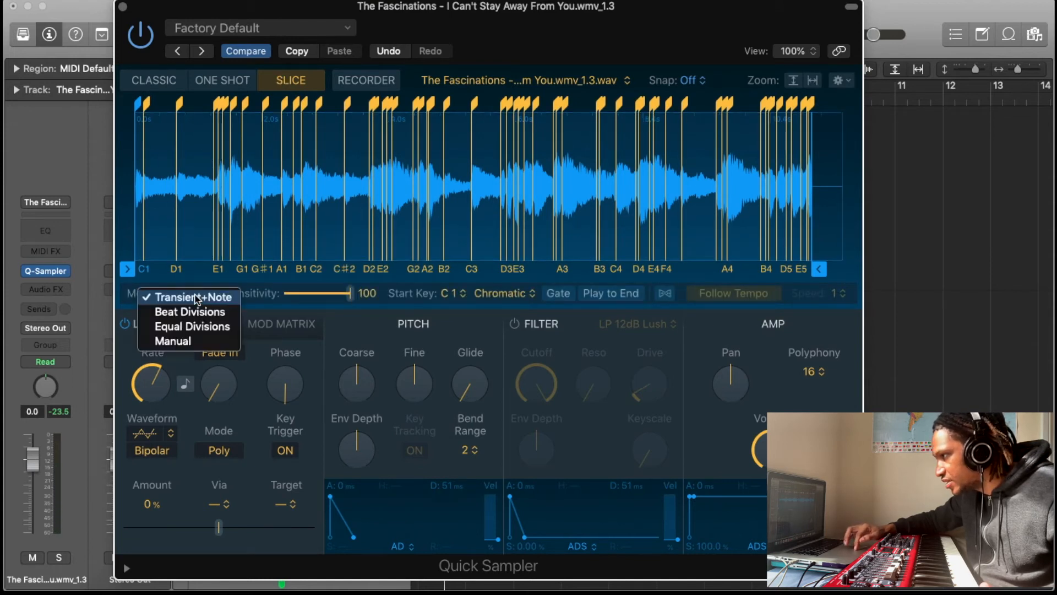
pyautogui.click(196, 316)
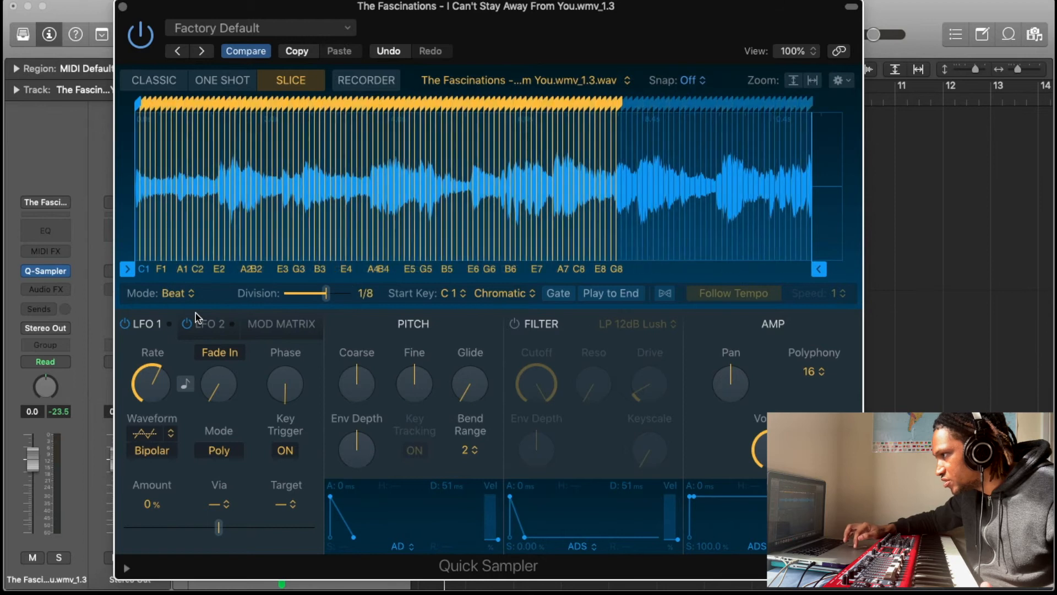
pyautogui.moveTo(327, 295); pyautogui.dragTo(300, 296)
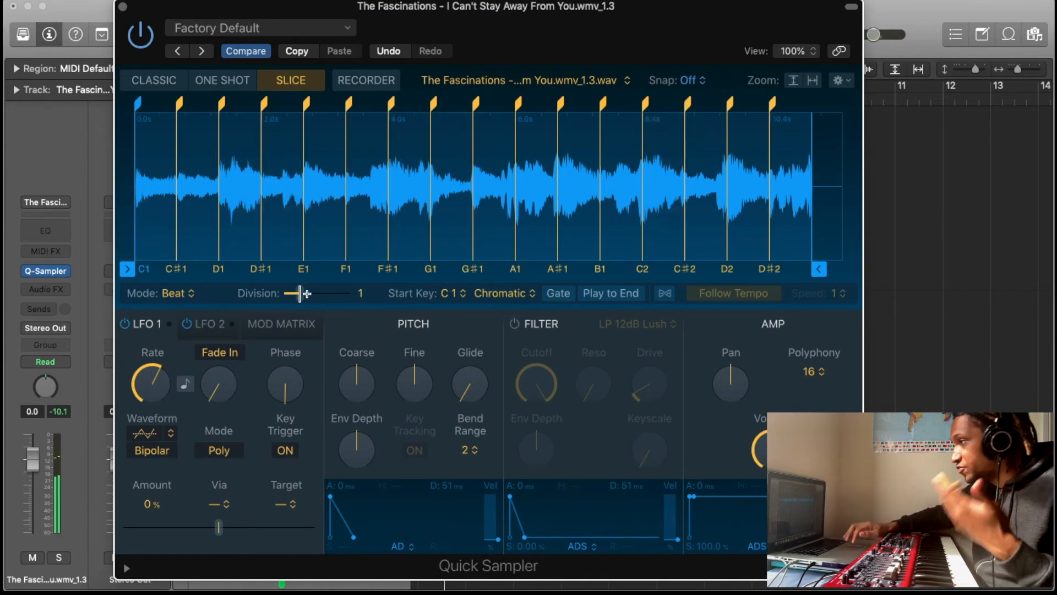
# Show Musical Typing beside the sliced waveform and audition the slices in ascending order from C1.
pyautogui.click(402, 0)
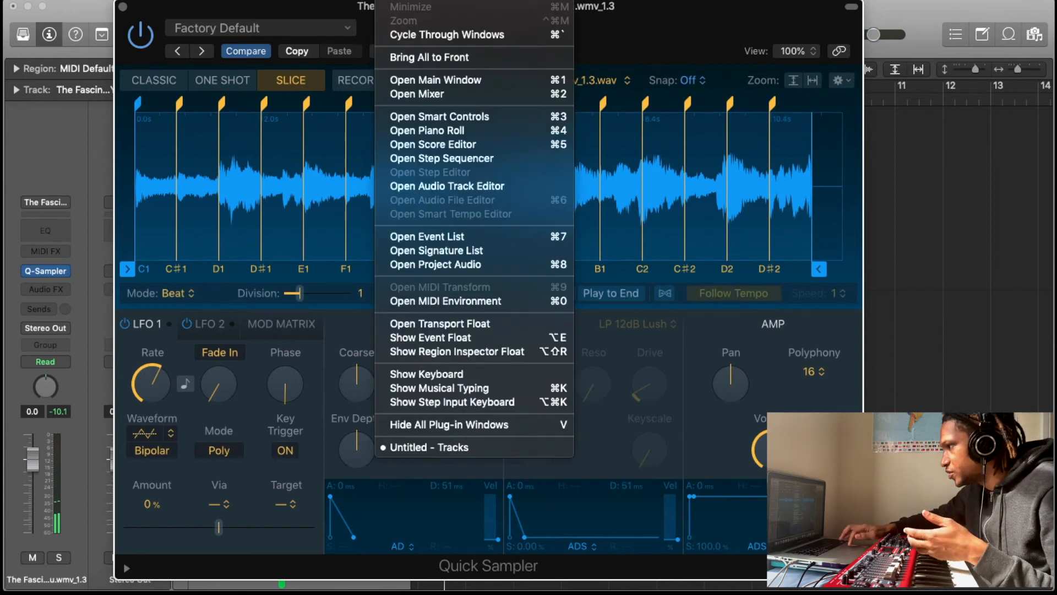
pyautogui.click(475, 388)
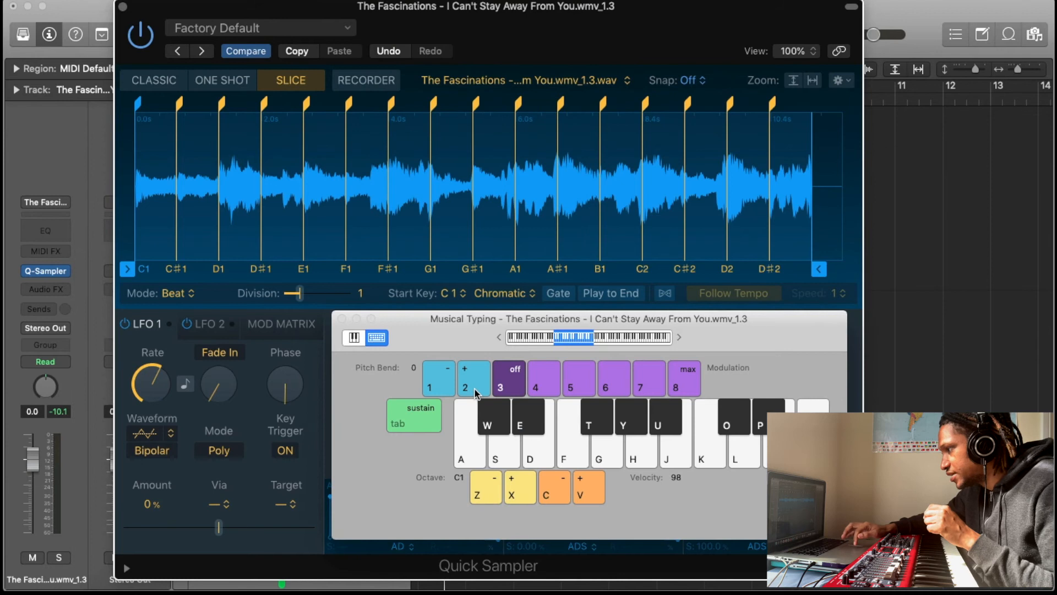
pyautogui.moveTo(431, 312); pyautogui.dragTo(399, 251)
pyautogui.press('a')
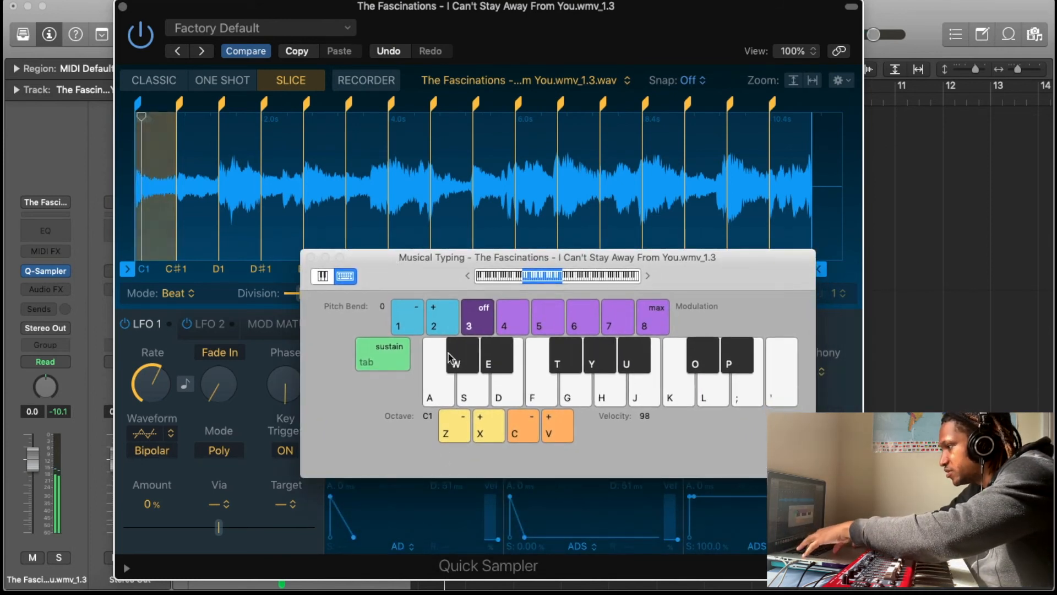
pyautogui.press('w')
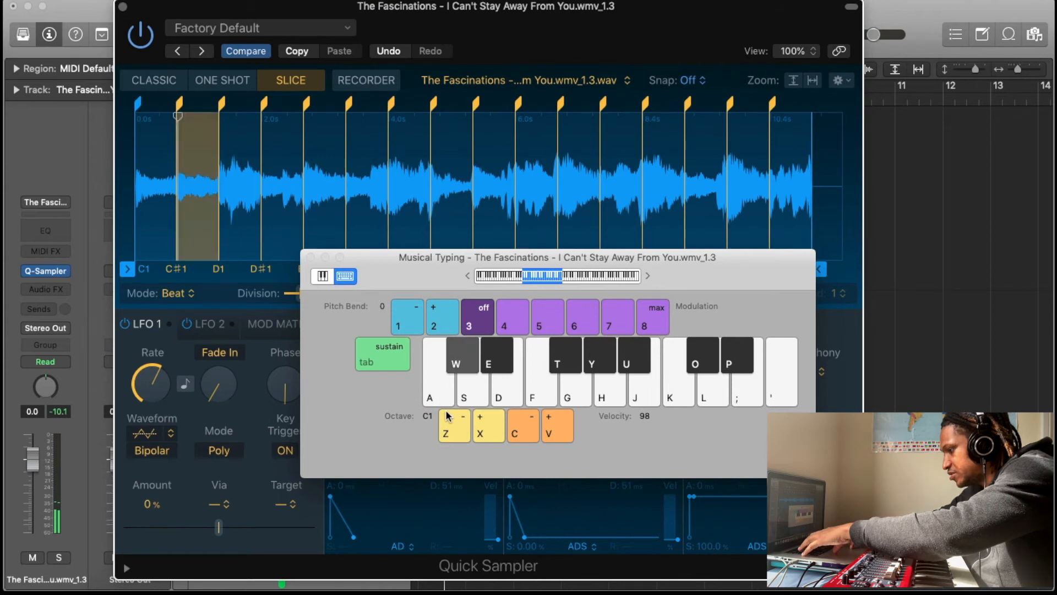
pyautogui.press('s')
pyautogui.press('d')
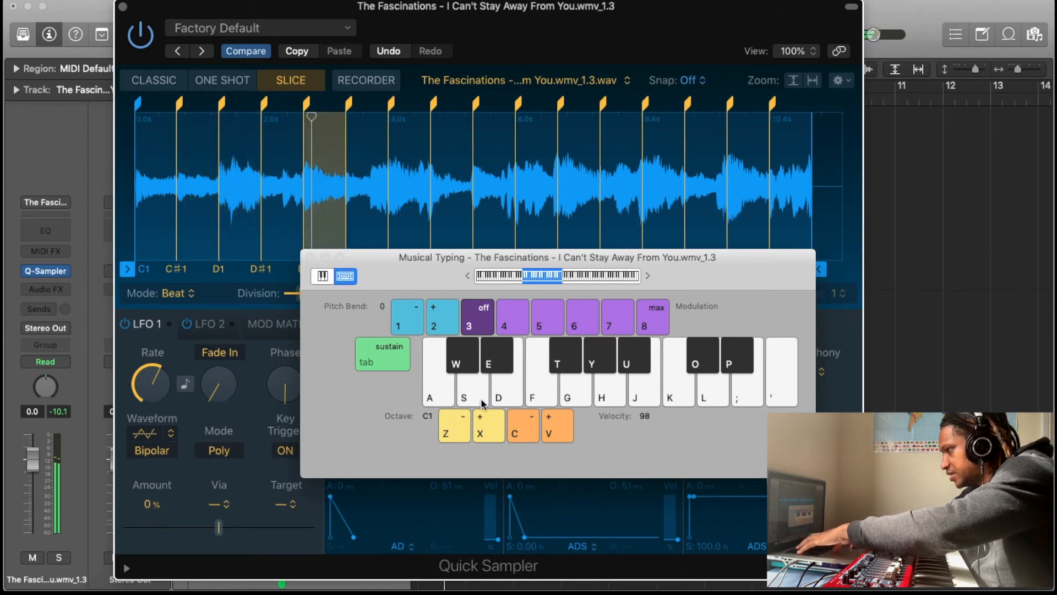
pyautogui.press('f')
pyautogui.press('g')
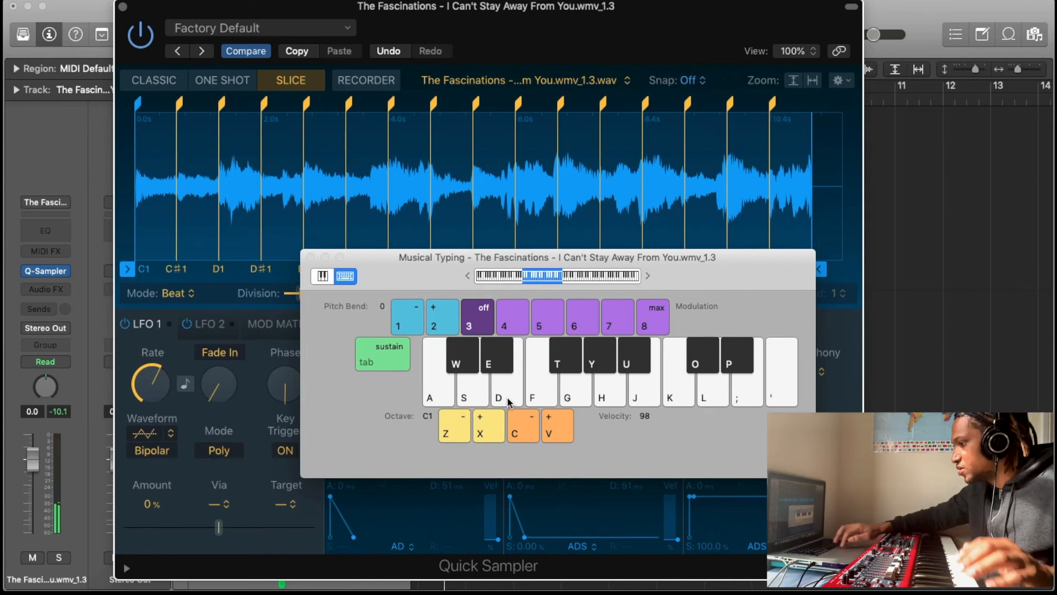
# Try out patterns with the C1 to E1 slices using Musical Typing.
pyautogui.press('a')
pyautogui.press('e')
pyautogui.press('a')
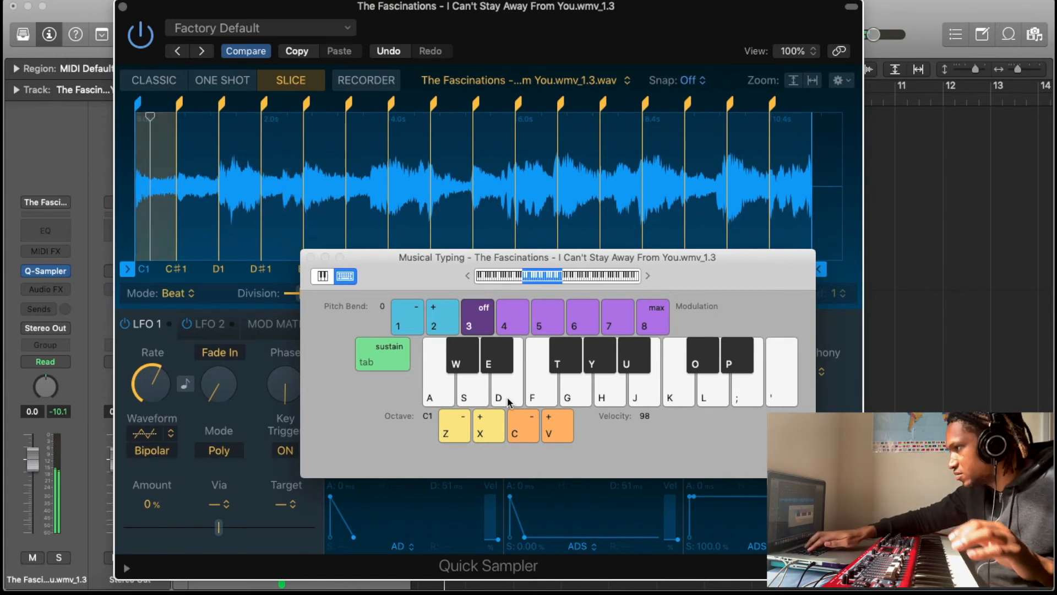
pyautogui.press('a')
pyautogui.press('e')
pyautogui.press('a')
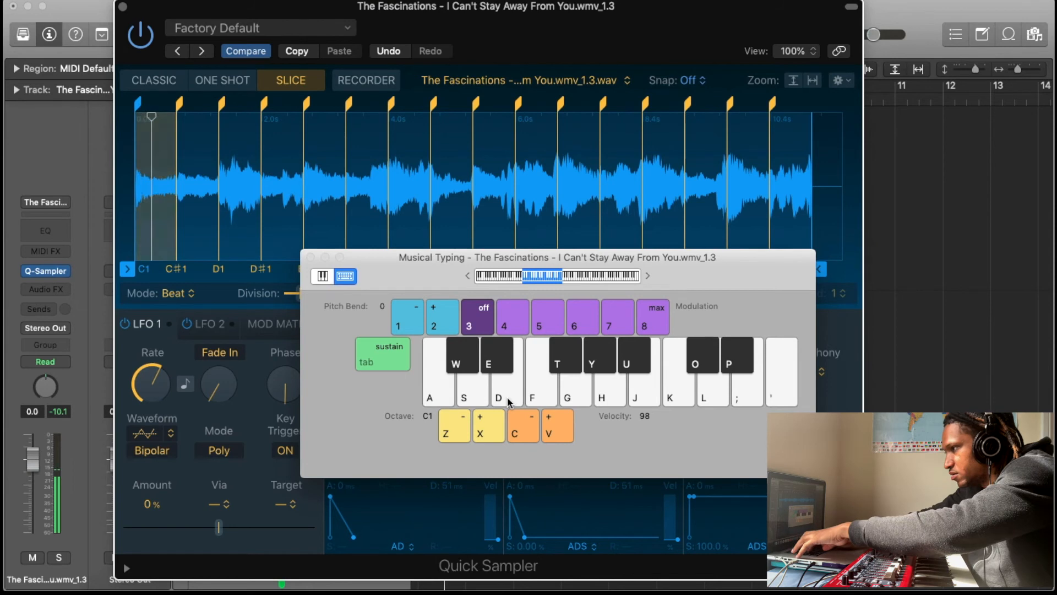
pyautogui.press('w')
pyautogui.press('s')
pyautogui.press('s')
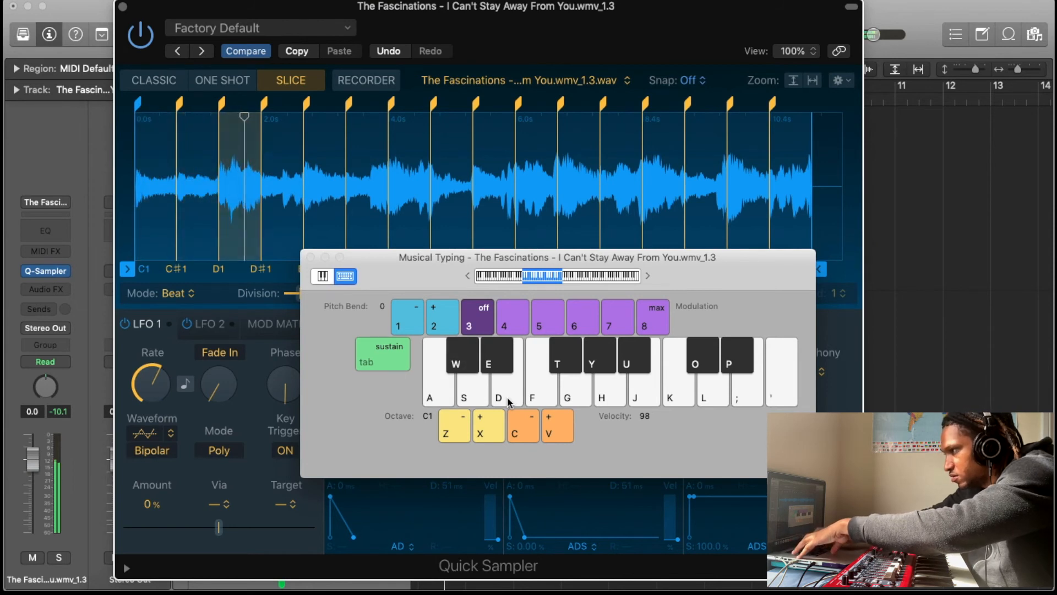
pyautogui.press('d')
pyautogui.press('e')
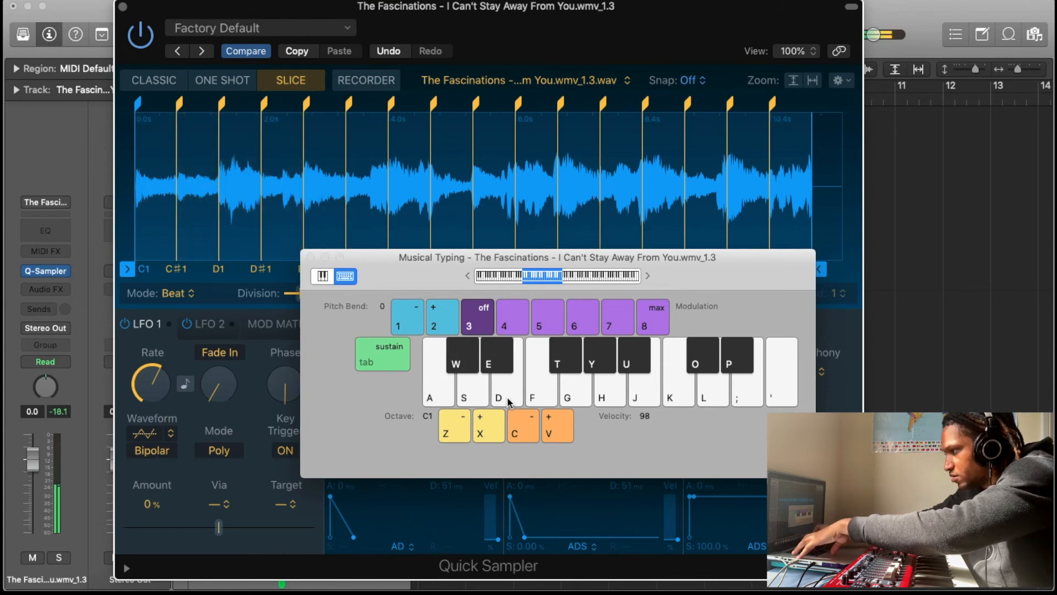
pyautogui.press('r')
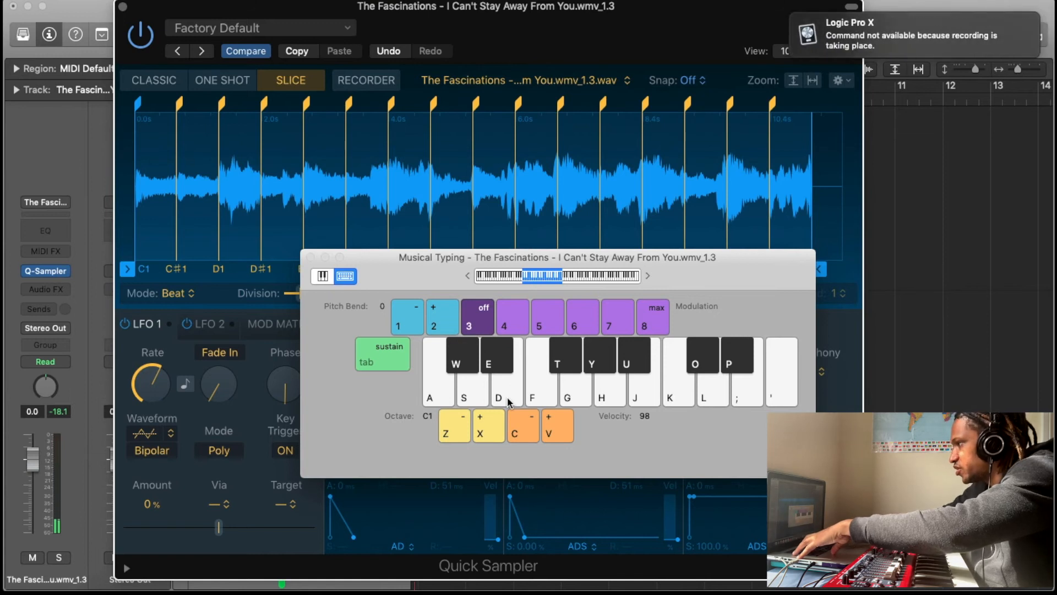
# Unmute the Drum Loop track and play it briefly from the start with Musical Typing closed.
pyautogui.press('super+k')
pyautogui.moveTo(391, 7); pyautogui.dragTo(402, 165)
pyautogui.click(686, 108)
pyautogui.press('space')
pyautogui.click(232, 130)
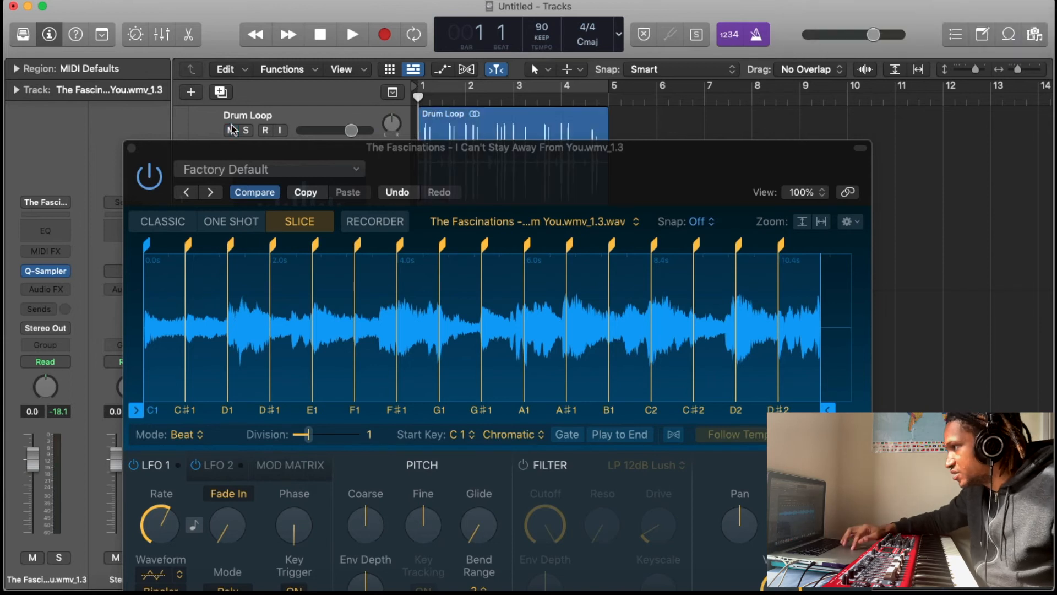
pyautogui.press('space')
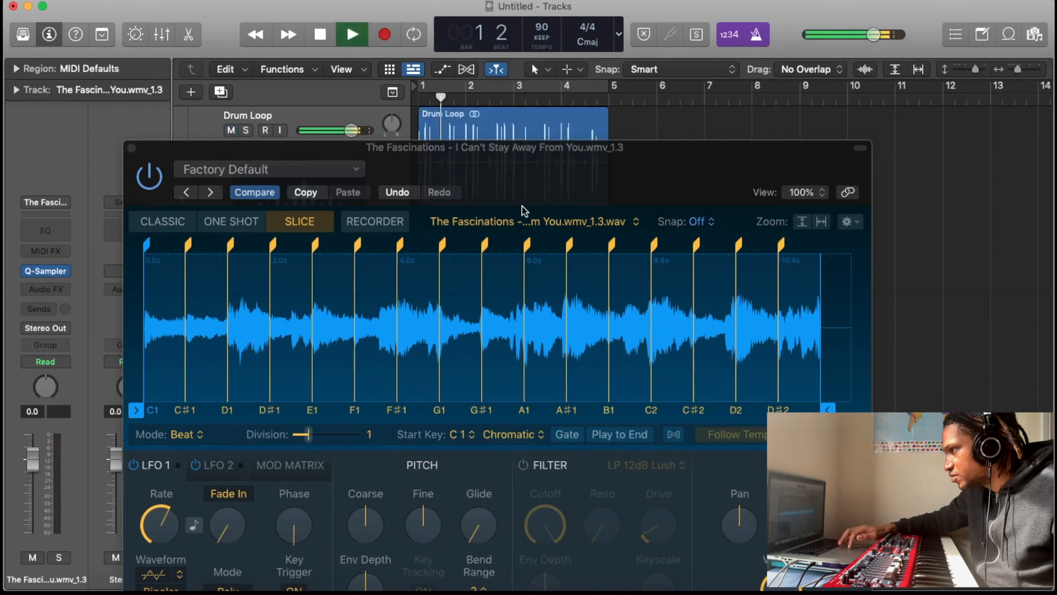
pyautogui.press('space')
# Clear Quick Sampler and Musical Typing off the upper tracks and show the Library.
pyautogui.moveTo(421, 150); pyautogui.dragTo(435, 433)
pyautogui.press('super+k')
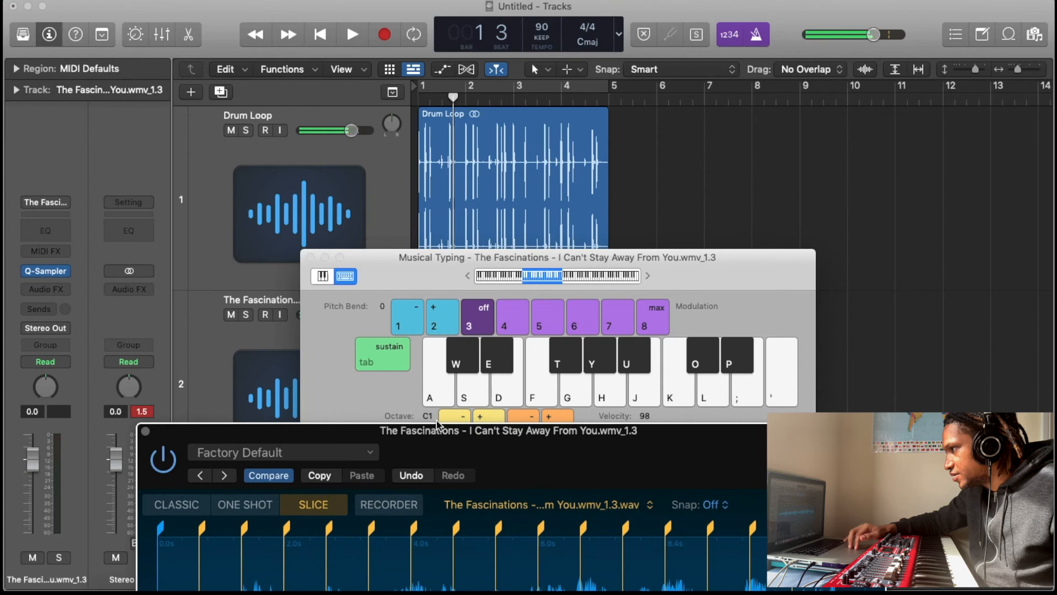
pyautogui.click(311, 258)
pyautogui.press('y')
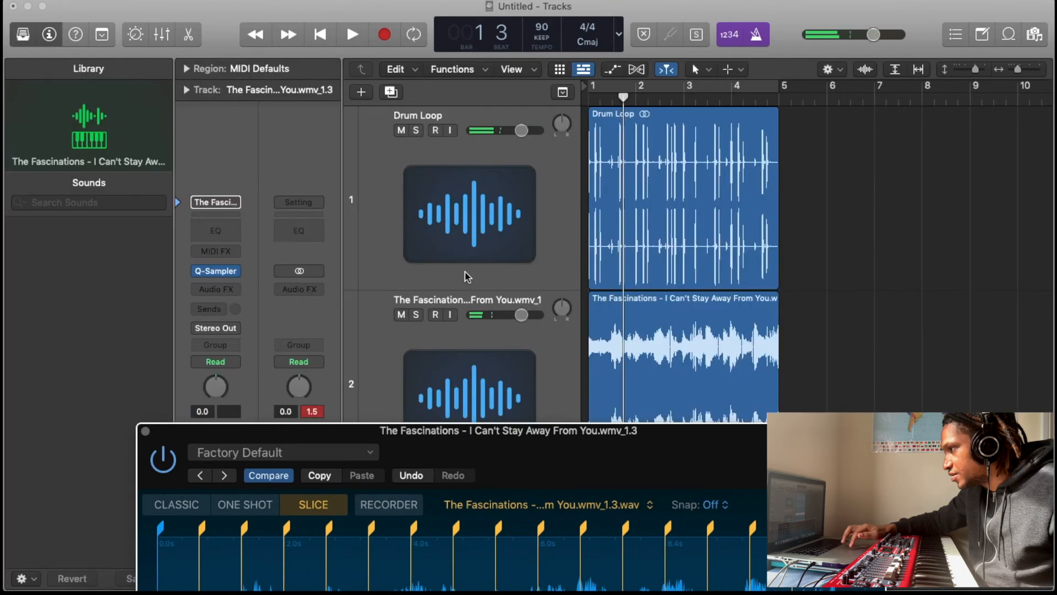
# Delete the Fascinations region from the second track and undo the deletion.
pyautogui.scroll(-3, 609, 225)
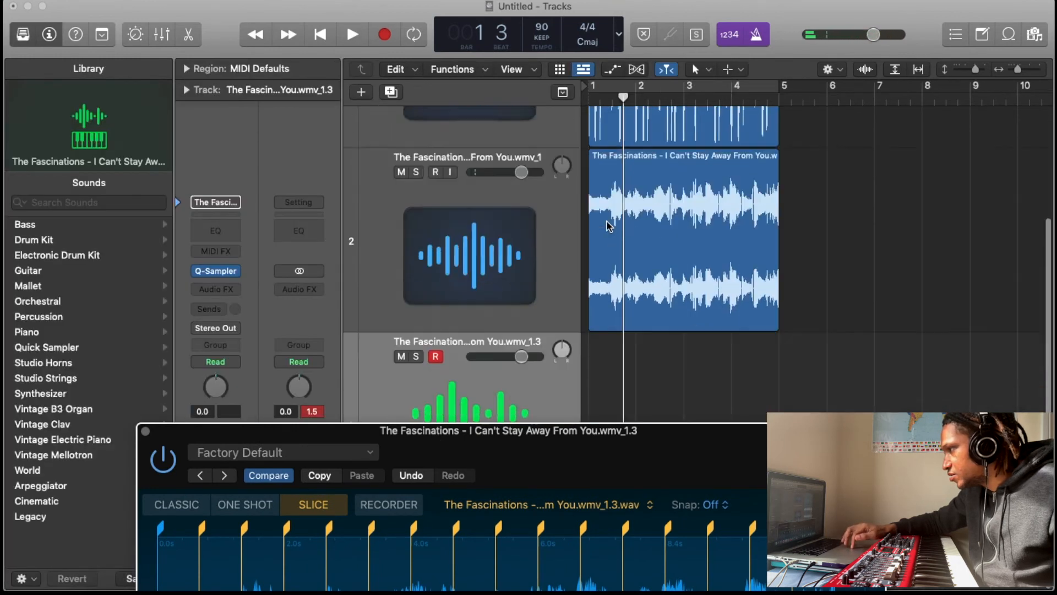
pyautogui.click(562, 228)
pyautogui.press('Delete')
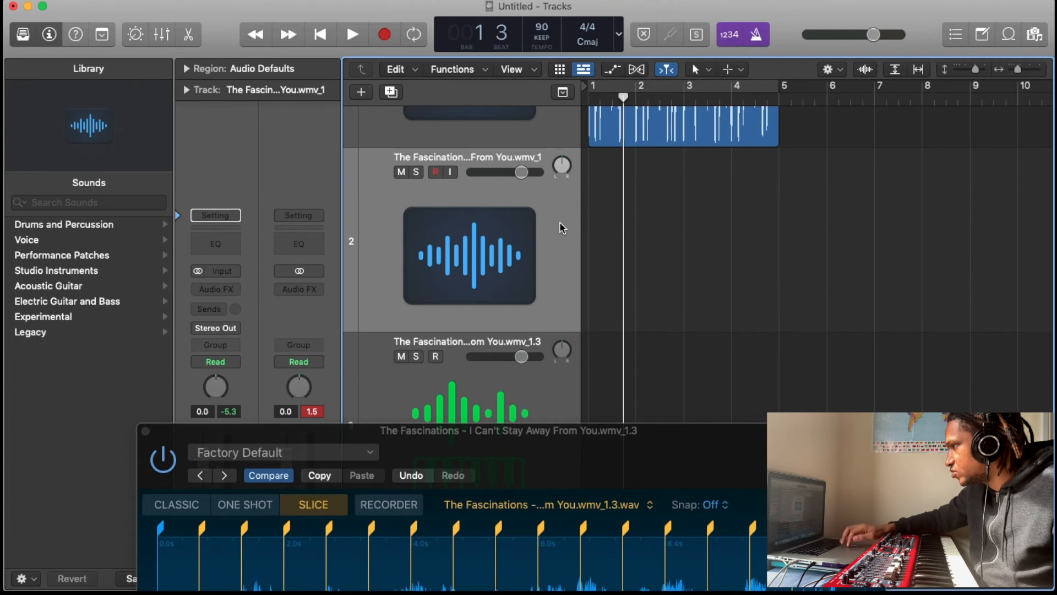
pyautogui.press('super+z')
# Mute the original Fascinations audio track and record-enable the Quick Sampler track, bringing its sampler window fully into view.
pyautogui.click(401, 172)
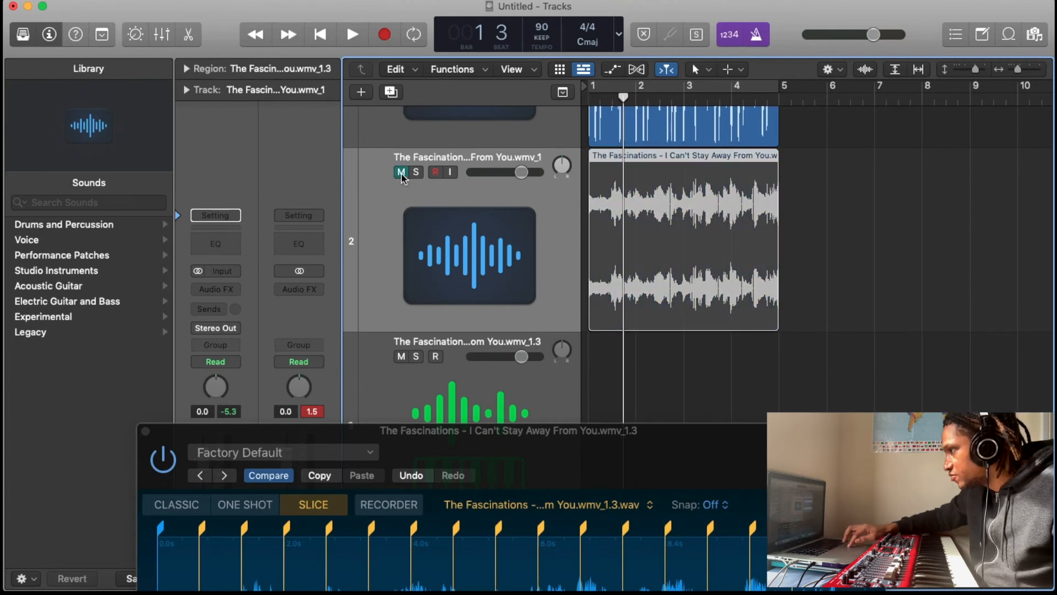
pyautogui.click(556, 394)
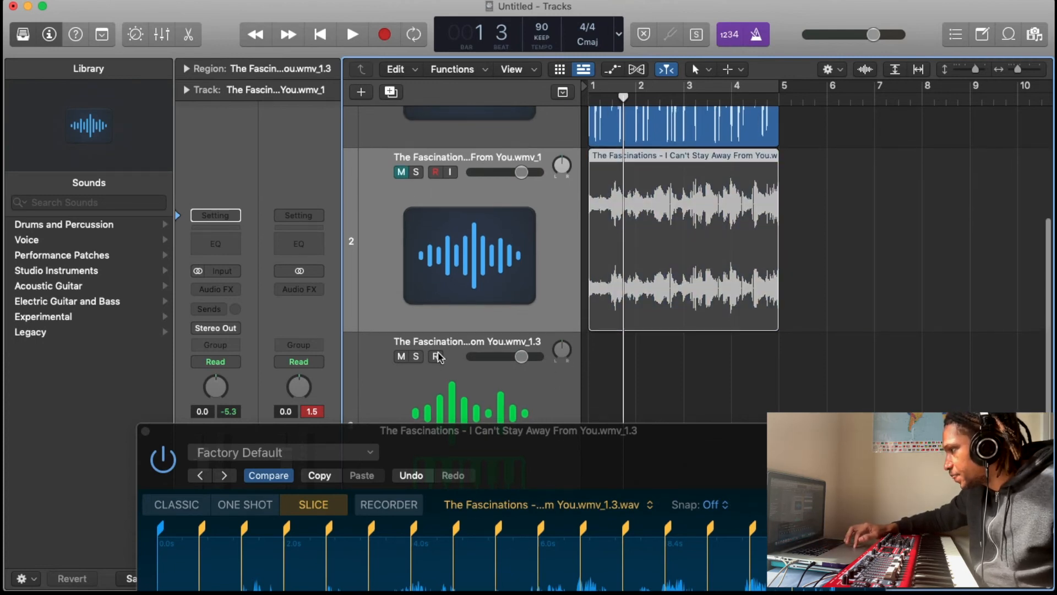
pyautogui.click(436, 357)
pyautogui.moveTo(500, 431); pyautogui.dragTo(482, 3)
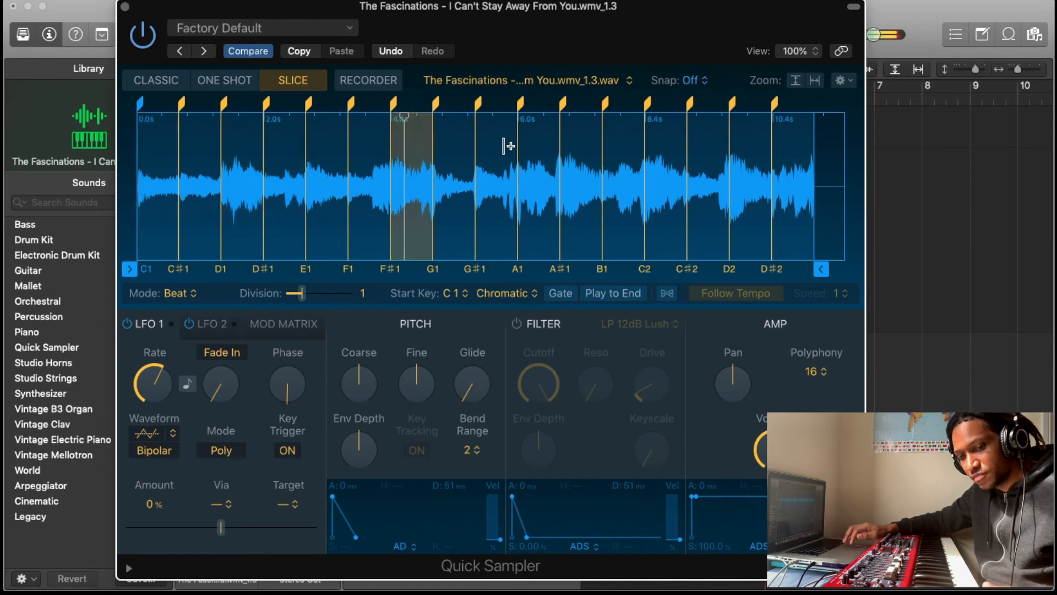
# Lower the Quick Sampler window to uncover the tracks and play the recorded slice region from the start.
pyautogui.moveTo(508, 6); pyautogui.dragTo(529, 487)
pyautogui.press('Return')
pyautogui.press('space')
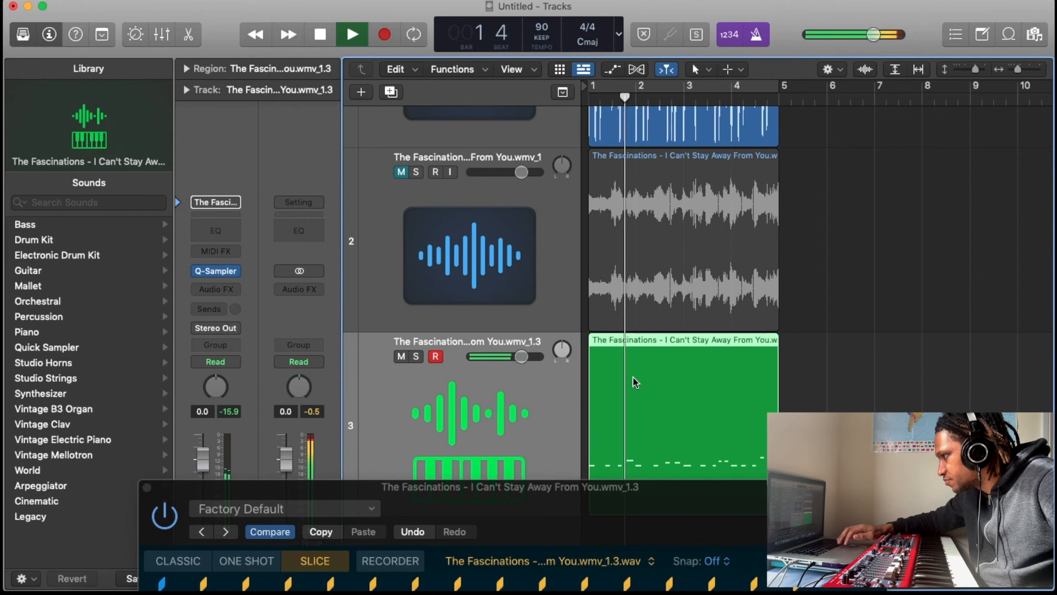
pyautogui.press('space')
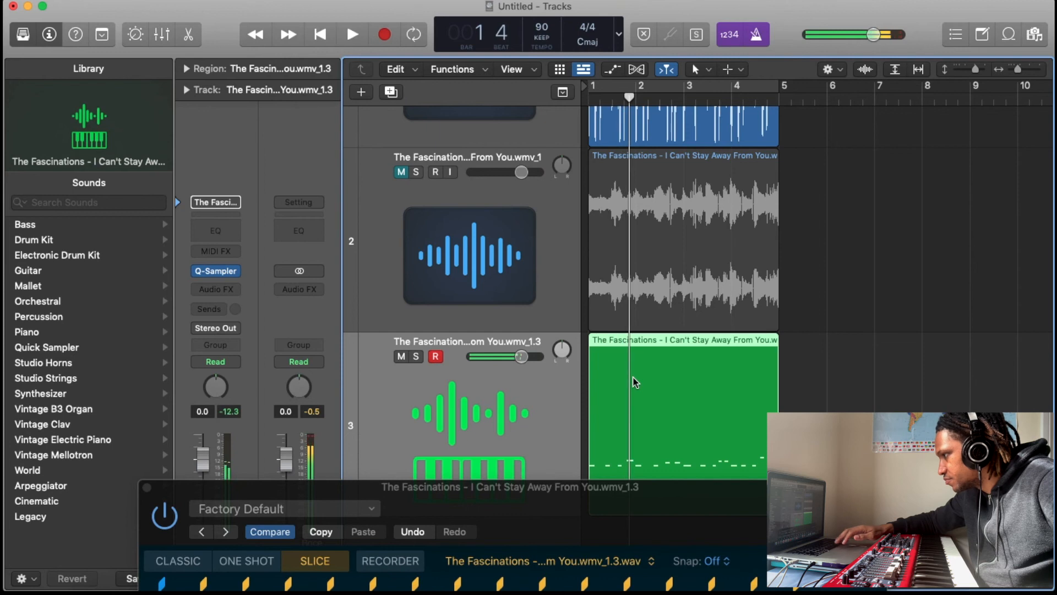
# Open the slice region in the Piano Roll, select all its notes, and close Quick Sampler while the pattern plays.
pyautogui.doubleClick(640, 420)
pyautogui.press('super+a')
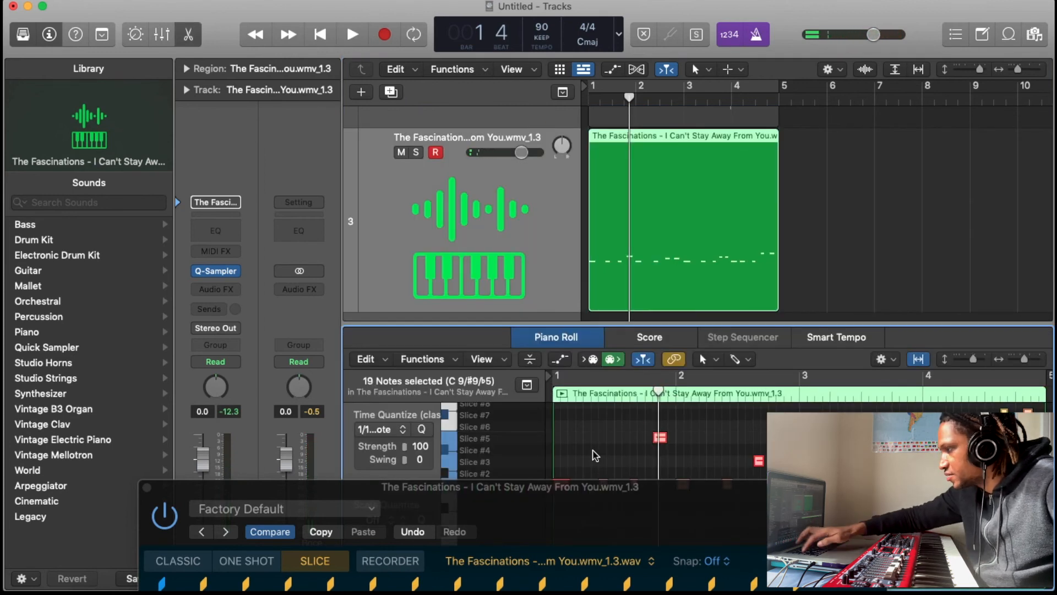
pyautogui.press('space')
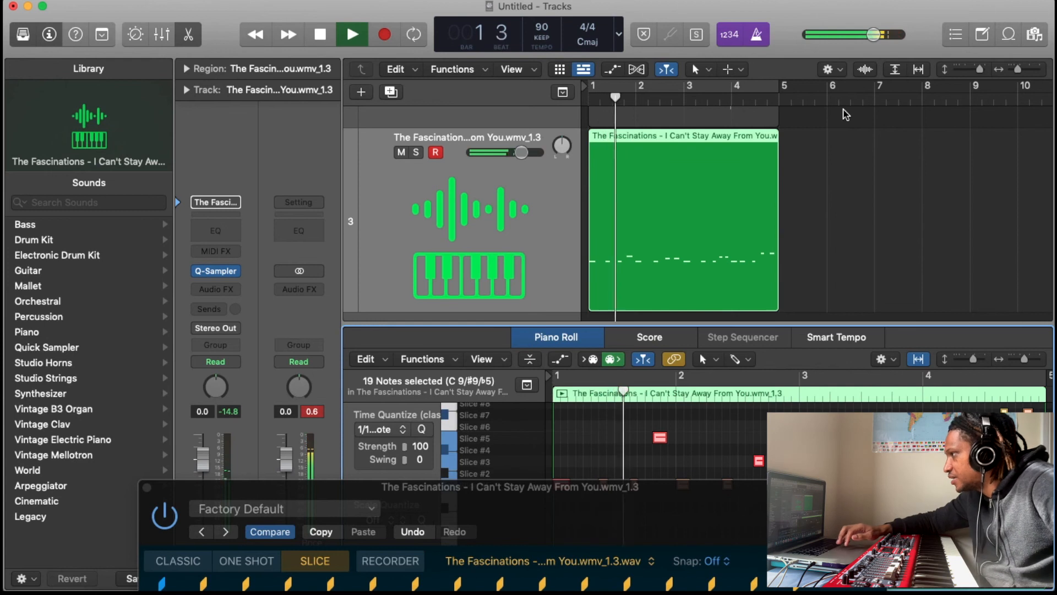
pyautogui.click(147, 487)
pyautogui.scroll(-1, 768, 210)
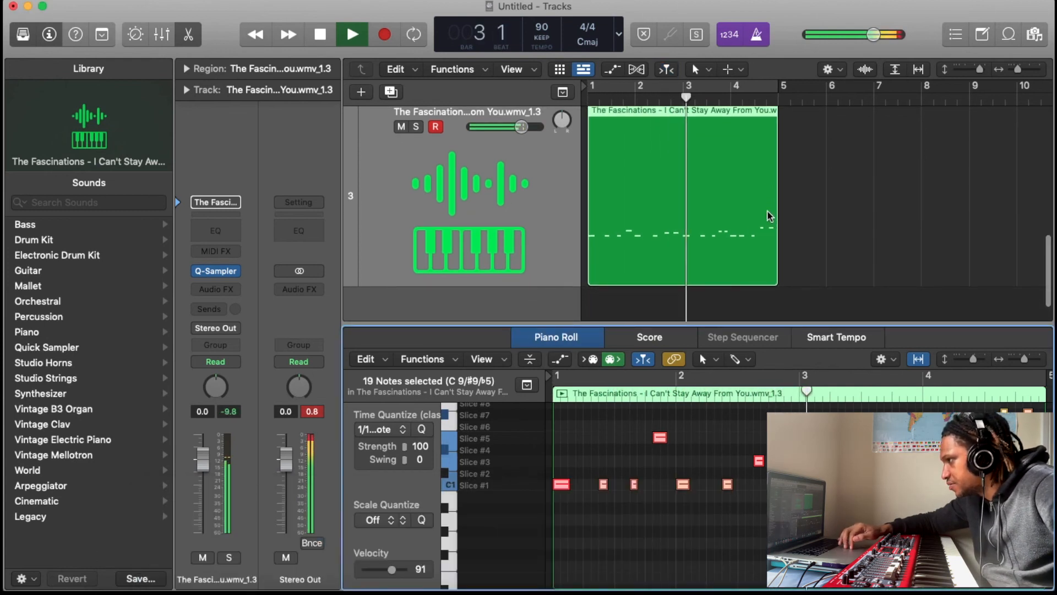
# Add a Channel EQ to the Quick Sampler track and set its low cut to about 270 Hz.
pyautogui.click(215, 230)
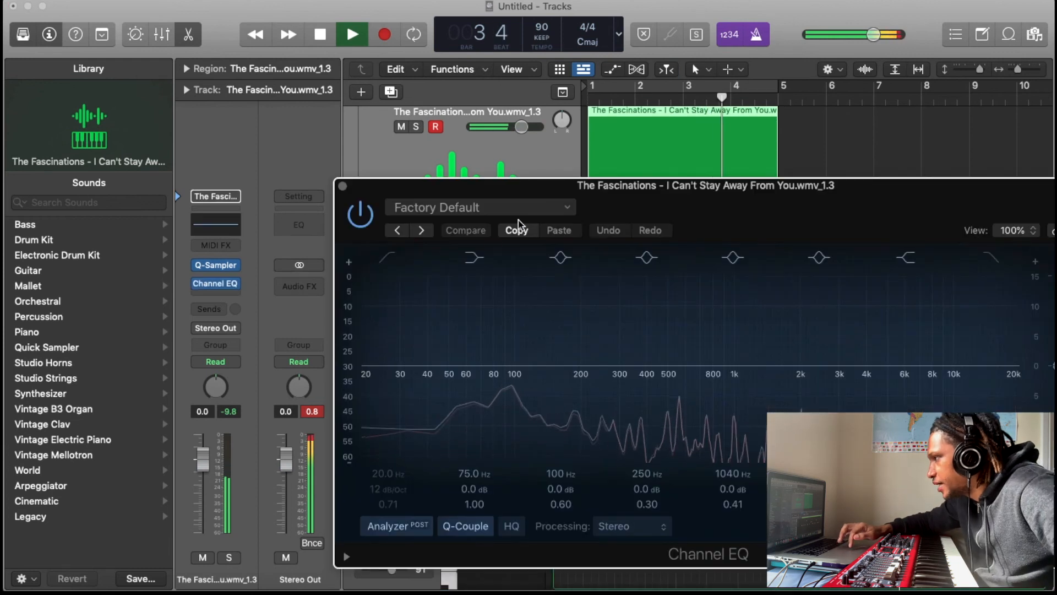
pyautogui.moveTo(531, 184); pyautogui.dragTo(385, 72)
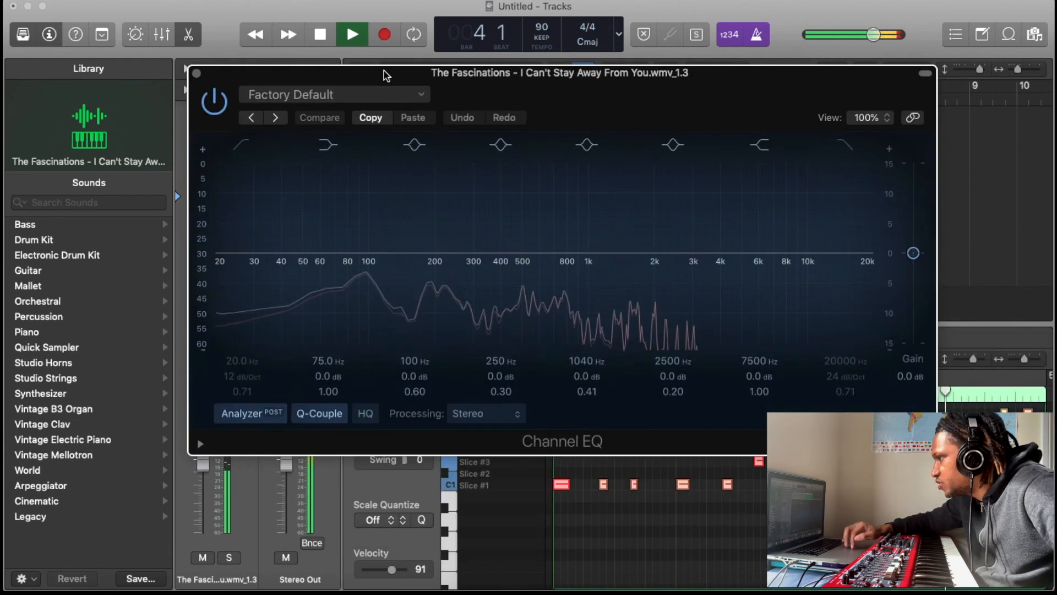
pyautogui.click(243, 143)
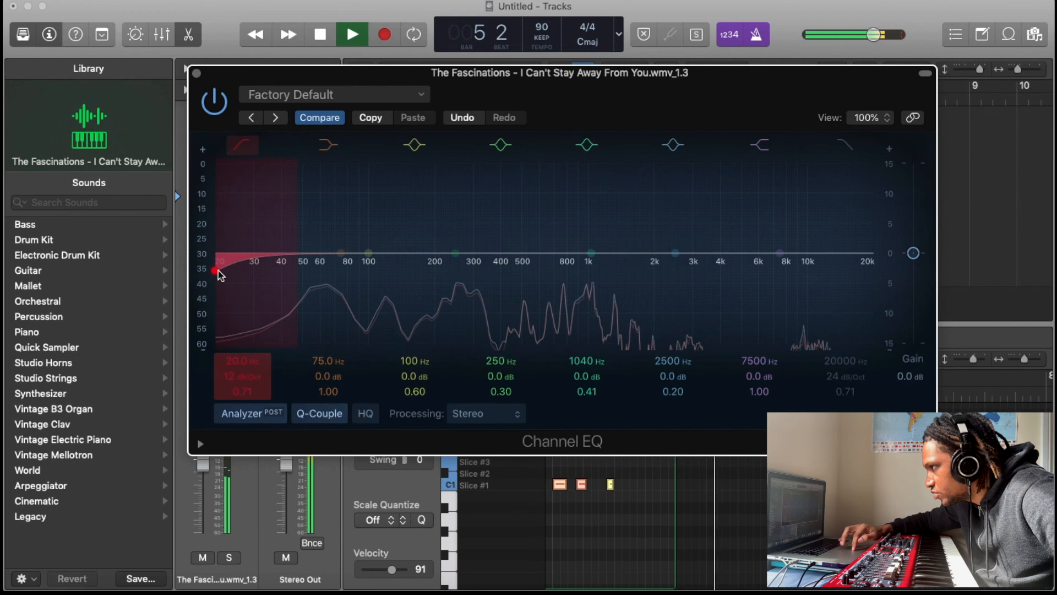
pyautogui.moveTo(219, 271); pyautogui.dragTo(464, 267)
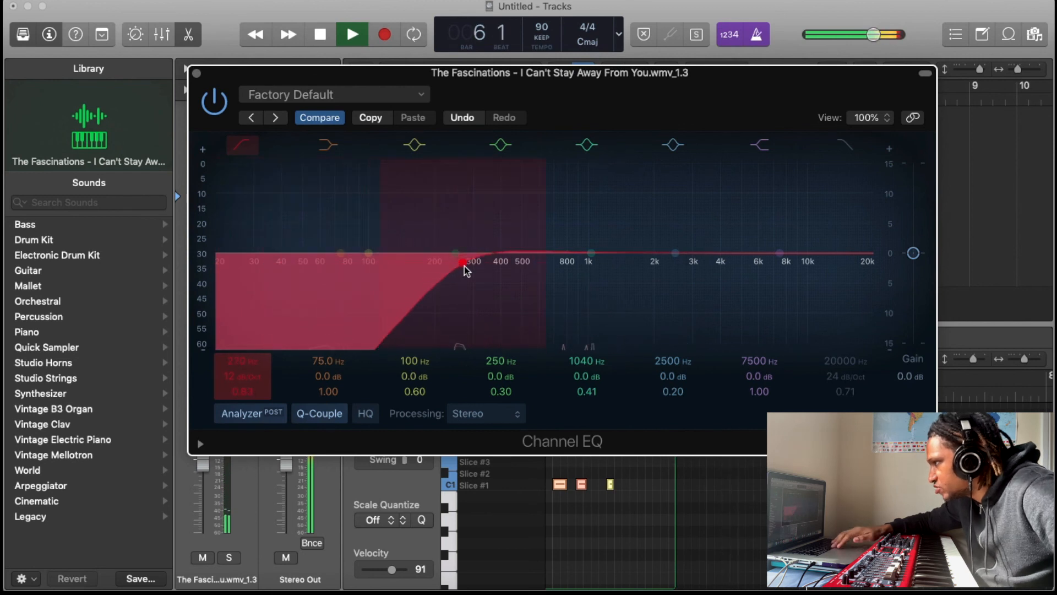
# Restart playback from bar 1 with cycling on over the first four bars, moving the Channel EQ window clear of the ruler.
pyautogui.press('Return')
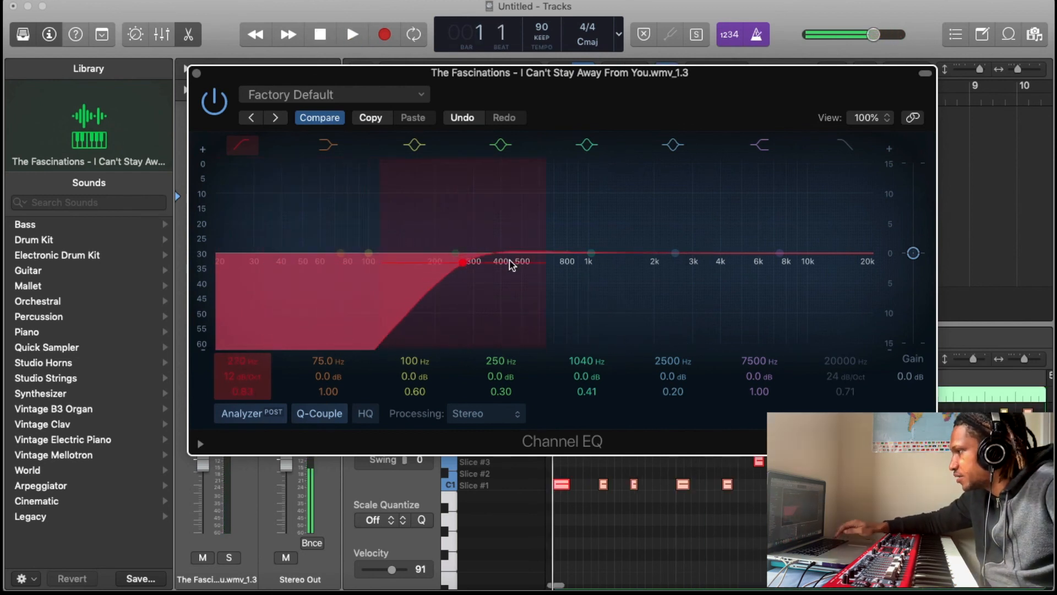
pyautogui.press('space')
pyautogui.moveTo(542, 77); pyautogui.dragTo(505, 101)
pyautogui.press('c')
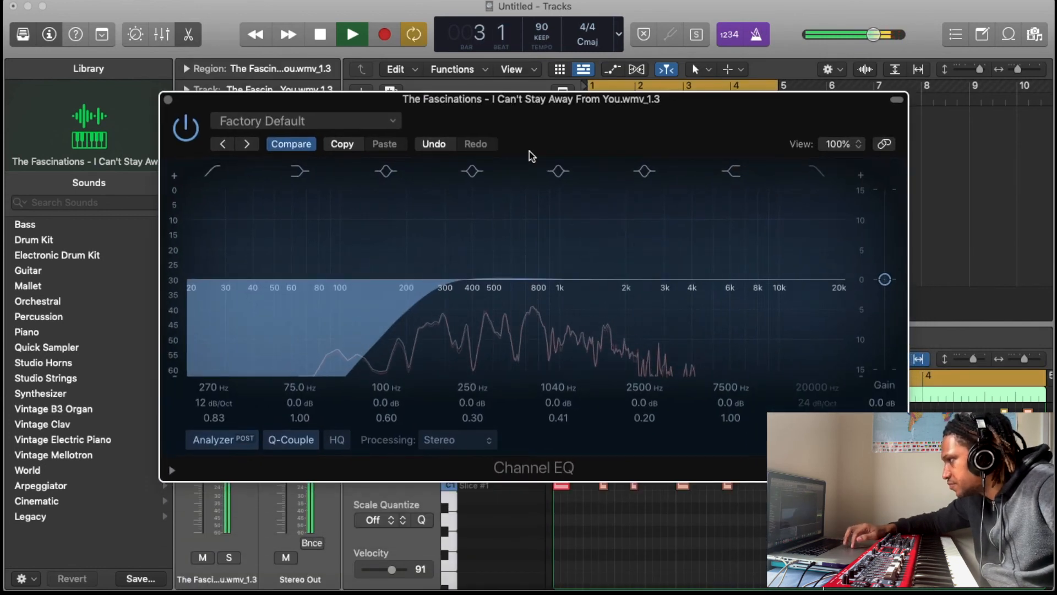
# Raise the low cut to about 620 Hz, close the Channel EQ, turn the metronome off and stop playback.
pyautogui.moveTo(435, 289); pyautogui.dragTo(518, 293)
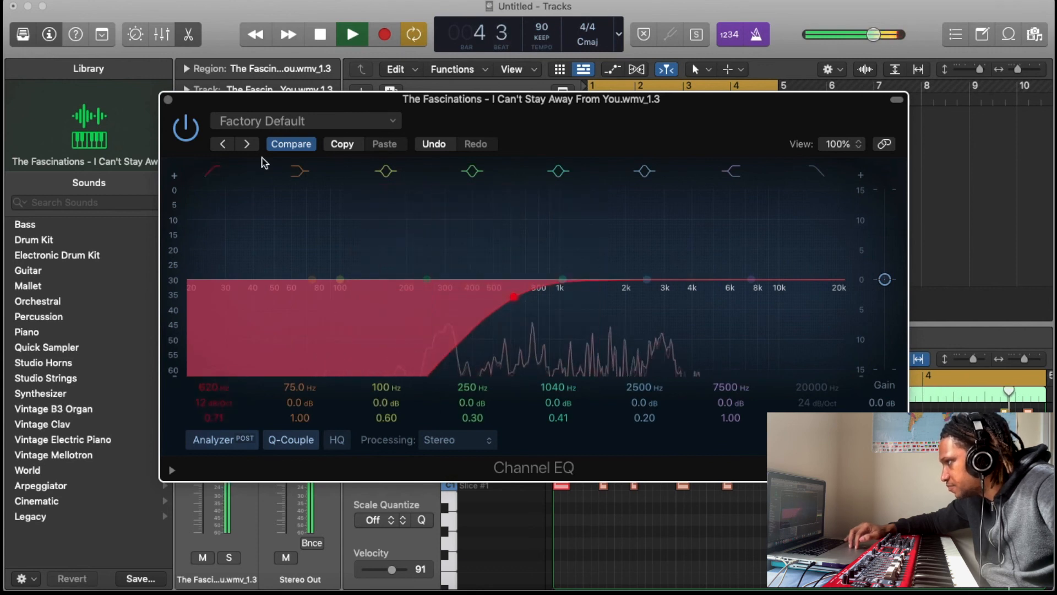
pyautogui.click(168, 99)
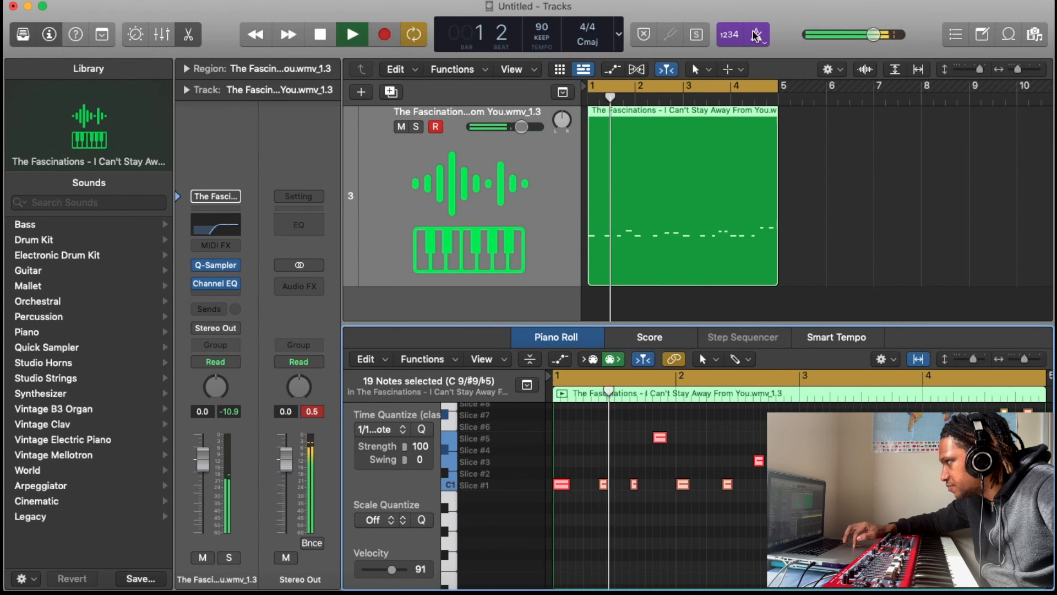
pyautogui.press('space')
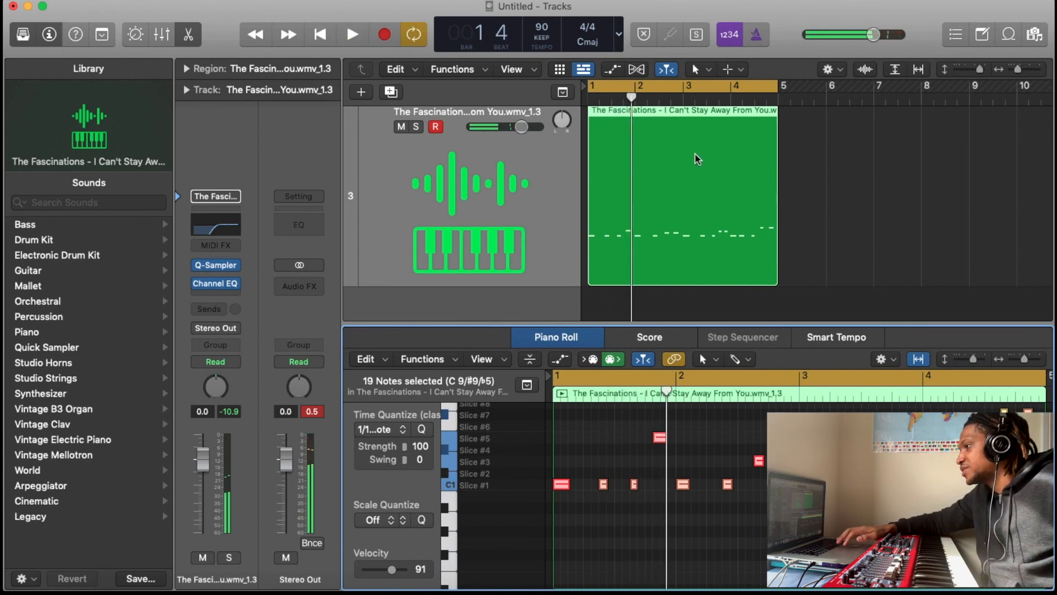